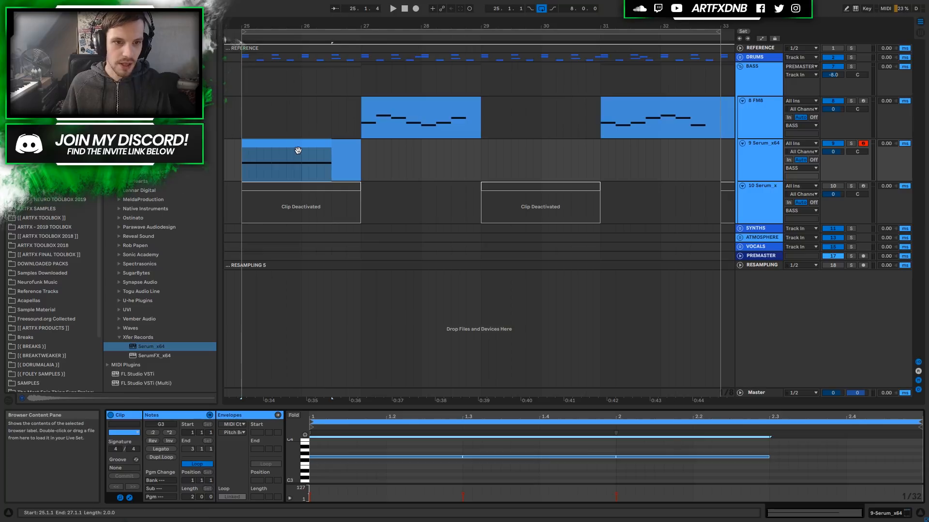
Step: Solo track 9 Serum_x64 and transpose all notes in its clip down three octaves to G0, checking the sound in playback
{"action": "left_click", "coordinate": [851, 143]}
{"action": "key", "text": "space"}
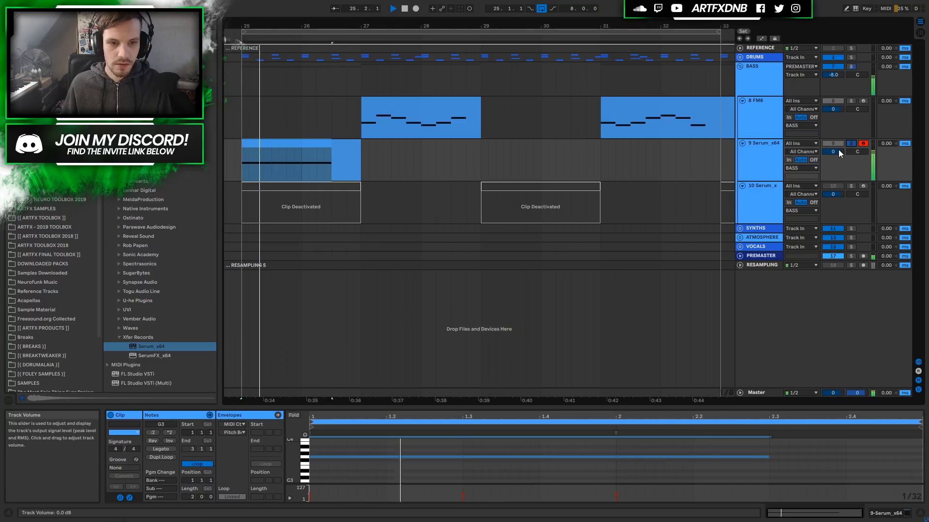
{"action": "left_click_drag", "start_coordinate": [418, 446], "coordinate": [675, 473]}
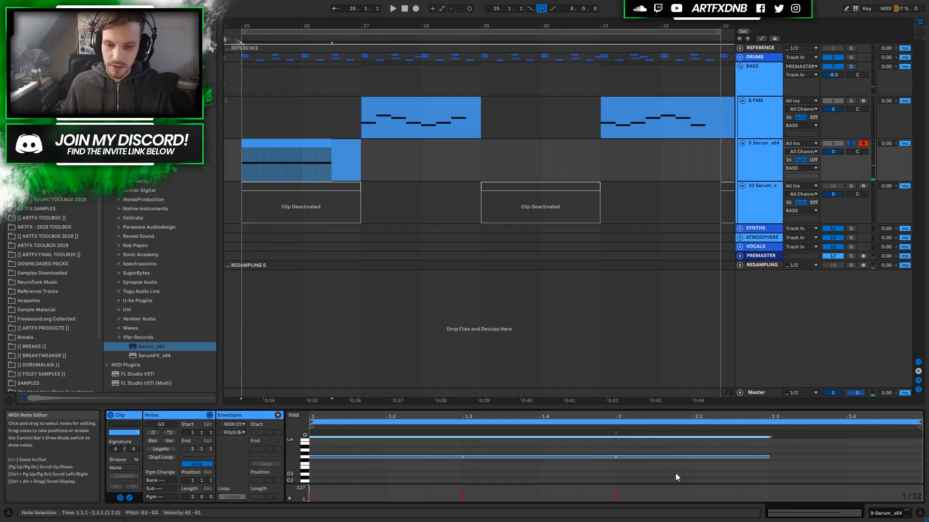
{"action": "key", "text": "shift+Down"}
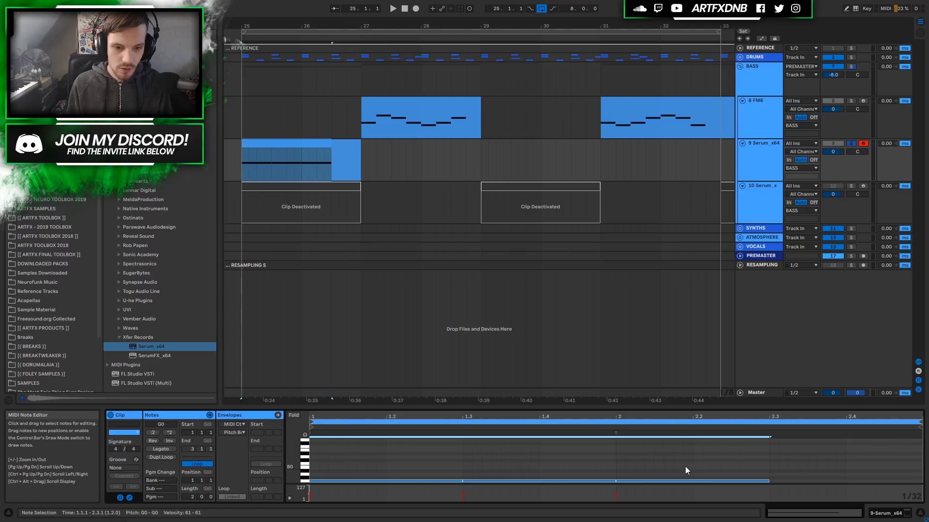
{"action": "key", "text": "space"}
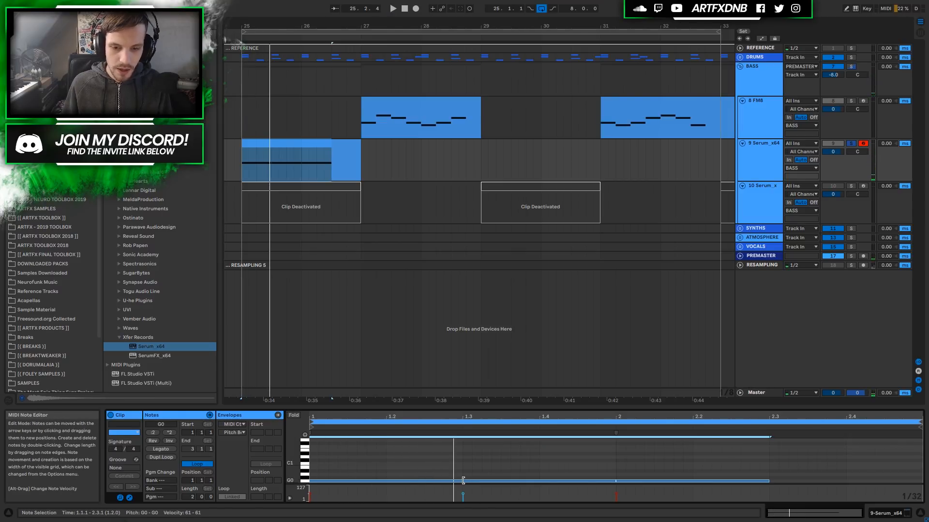
Step: Shorten the three G0 notes slightly at their ends to leave small gaps, and play back the whole clip
{"action": "left_click_drag", "start_coordinate": [460, 481], "coordinate": [459, 481]}
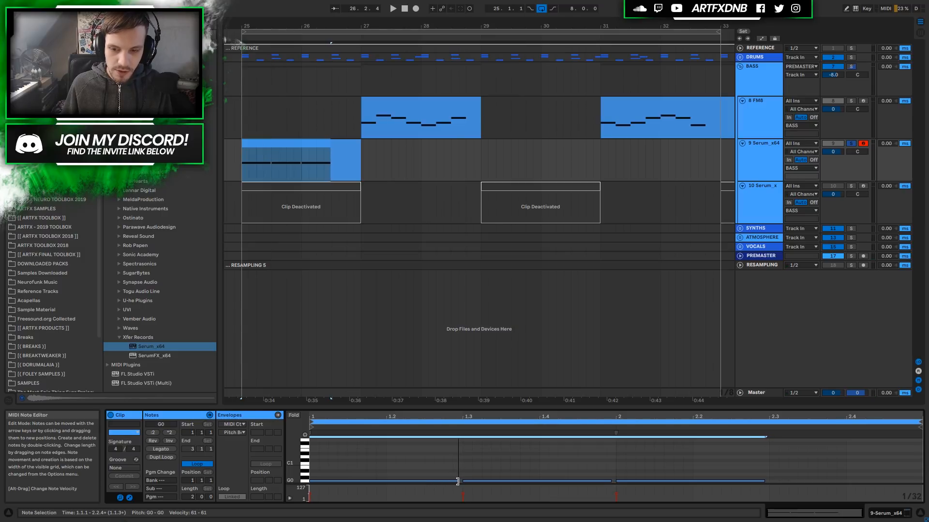
{"action": "left_click", "coordinate": [454, 466]}
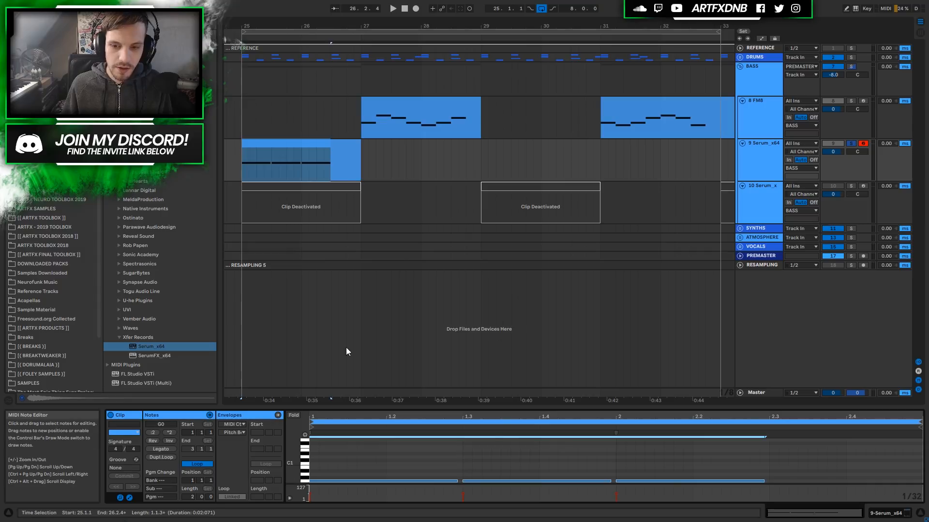
{"action": "left_click", "coordinate": [334, 141]}
{"action": "key", "text": "space"}
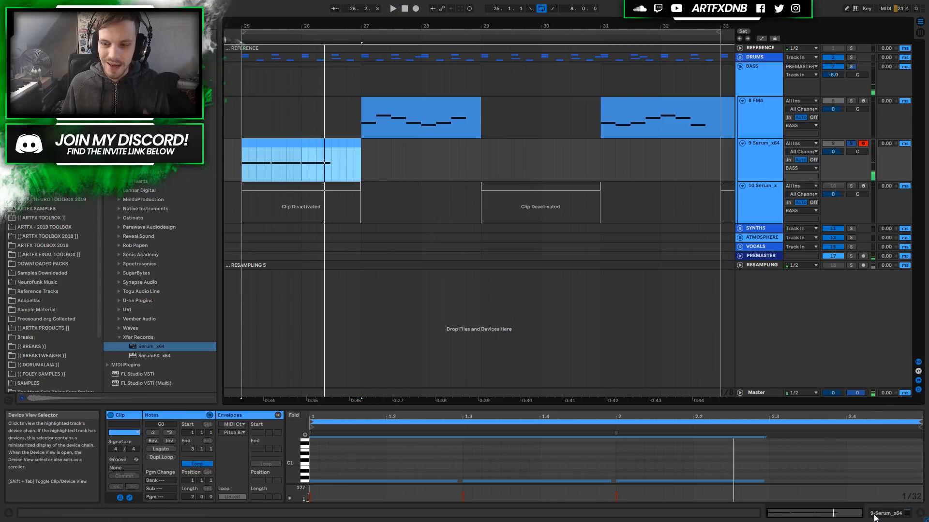
Step: Open the Serum plugin window from track 9's device chain and move it so the whole synth fits on screen
{"action": "key", "text": "shift+Tab"}
{"action": "left_click", "coordinate": [133, 414]}
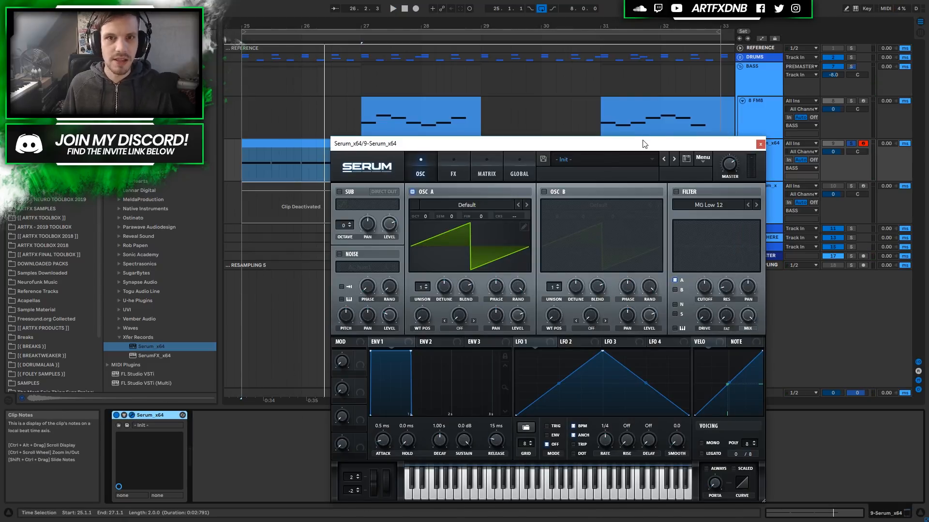
{"action": "left_click_drag", "start_coordinate": [644, 144], "coordinate": [653, 118]}
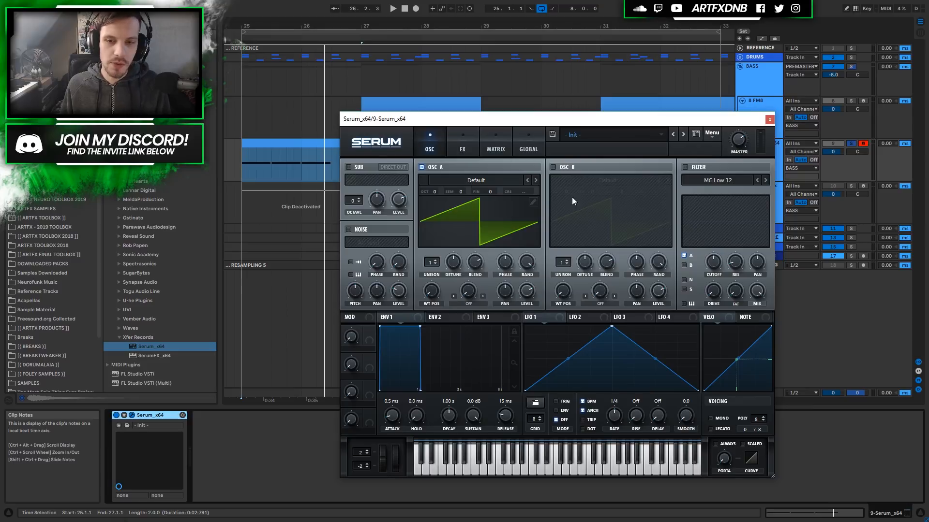
Step: Load the Analog_BD_Sin wavetable in OSC A, turn its random phase and phase fully down, and audition the clip
{"action": "left_click", "coordinate": [488, 181]}
{"action": "mouse_move", "coordinate": [489, 190]}
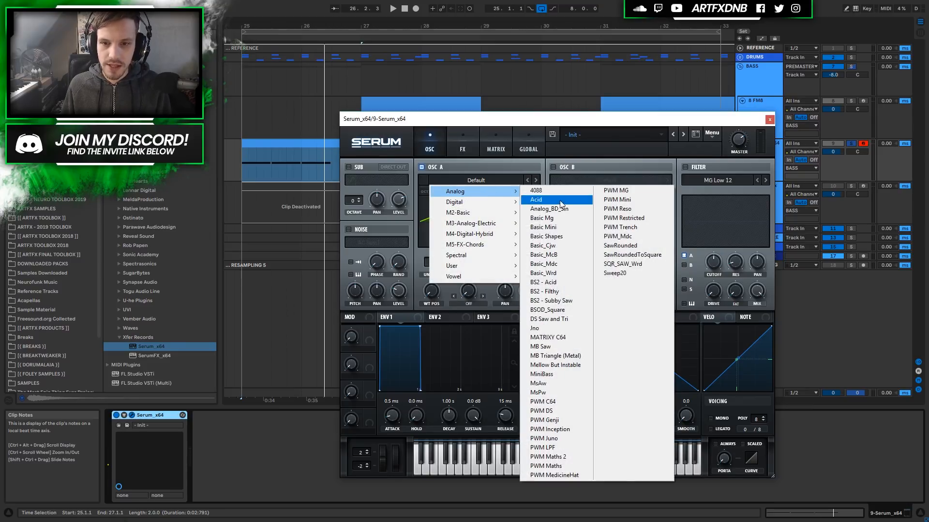
{"action": "left_click", "coordinate": [549, 208]}
{"action": "left_click_drag", "start_coordinate": [531, 261], "coordinate": [495, 409]}
{"action": "left_click_drag", "start_coordinate": [505, 262], "coordinate": [488, 349]}
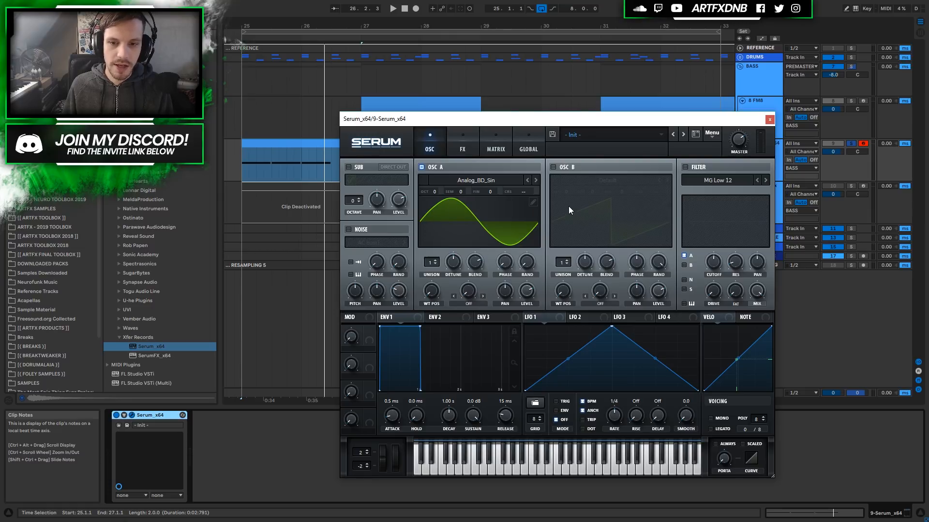
{"action": "left_click", "coordinate": [261, 144]}
{"action": "key", "text": "space"}
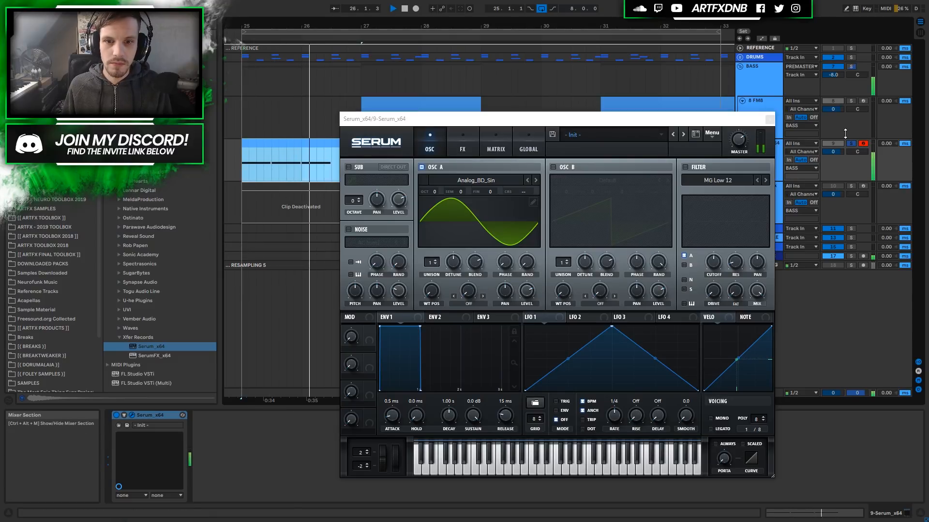
{"action": "key", "text": "space"}
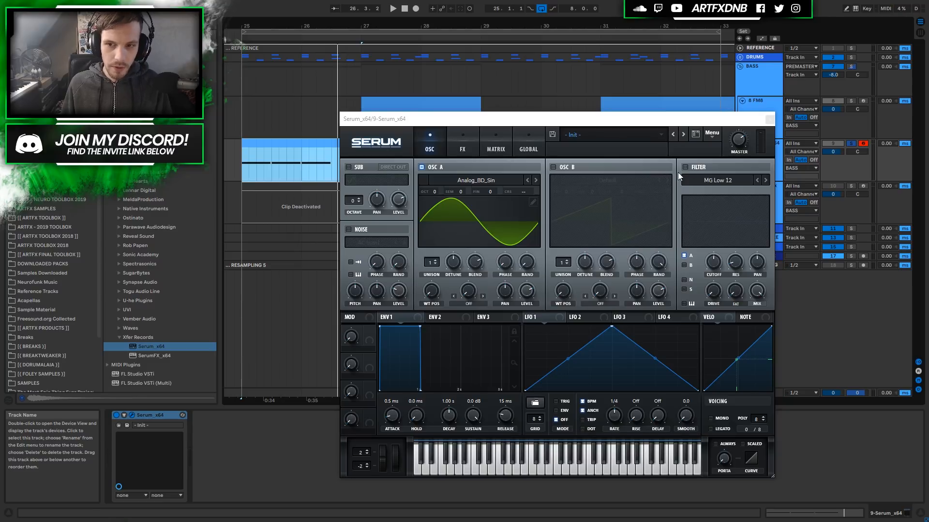
Step: Enable the noise oscillator with the analog J 60 sample, set its level to 54%, and listen to the result
{"action": "left_click", "coordinate": [348, 230]}
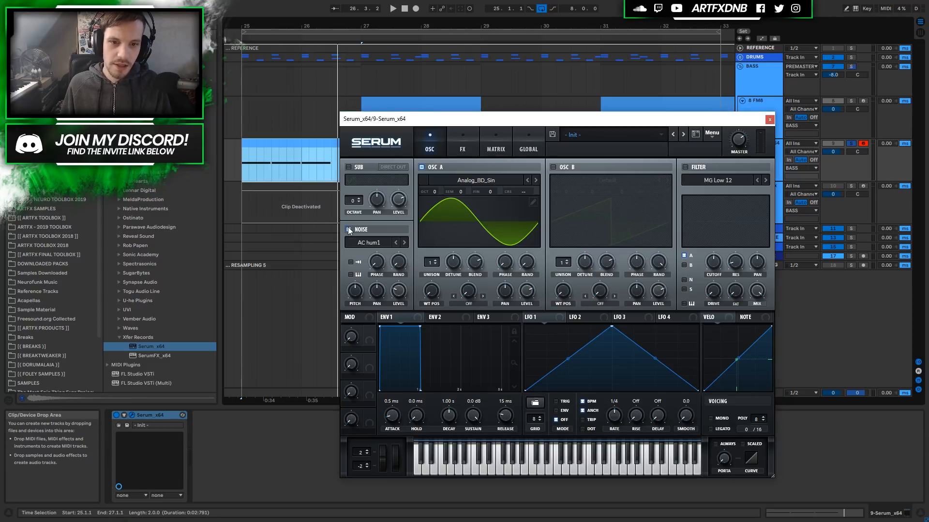
{"action": "left_click", "coordinate": [372, 238]}
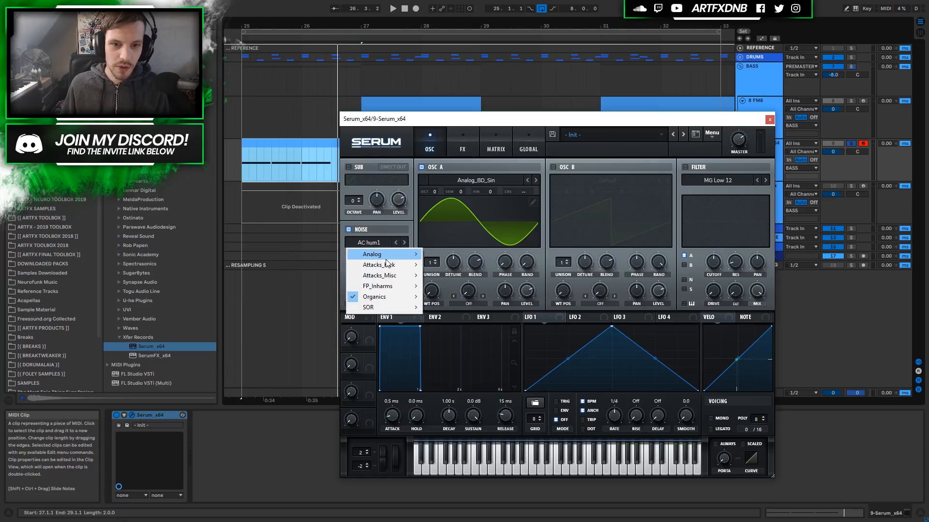
{"action": "mouse_move", "coordinate": [386, 257]}
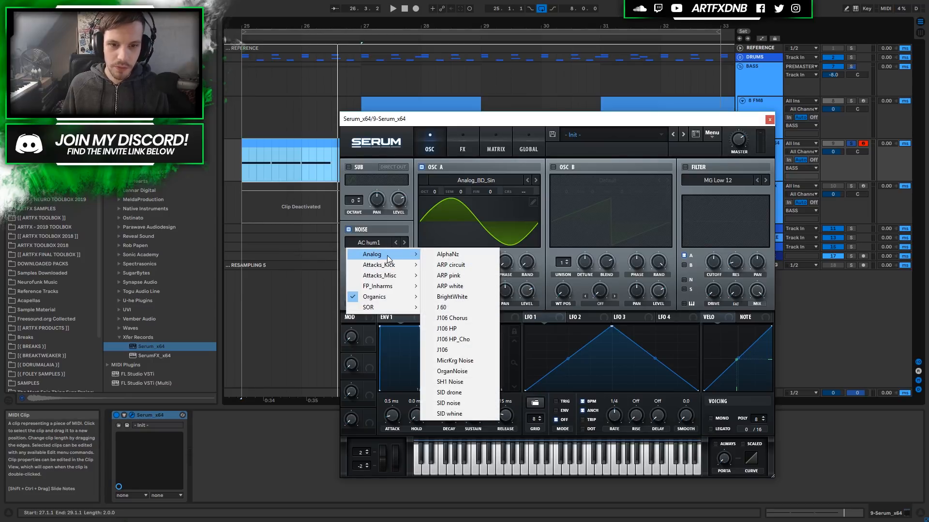
{"action": "left_click", "coordinate": [460, 307]}
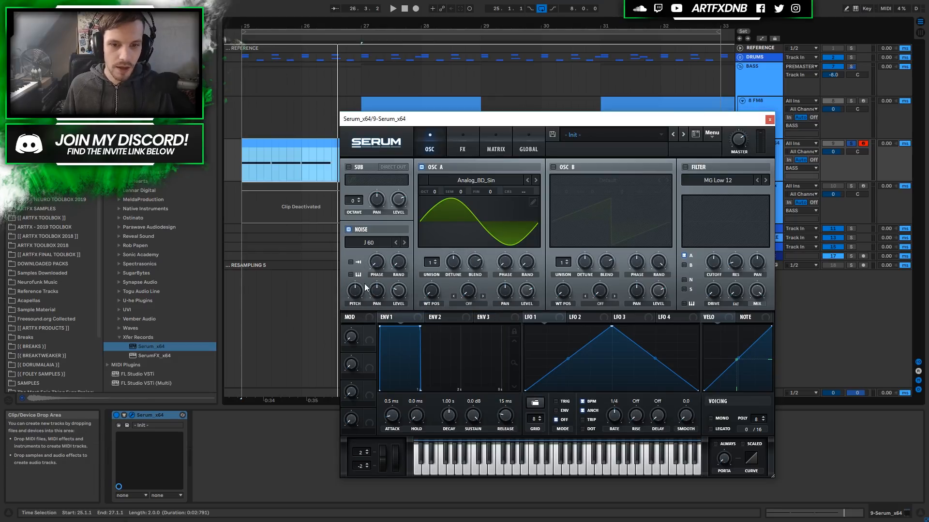
{"action": "left_click_drag", "start_coordinate": [398, 292], "coordinate": [398, 265]}
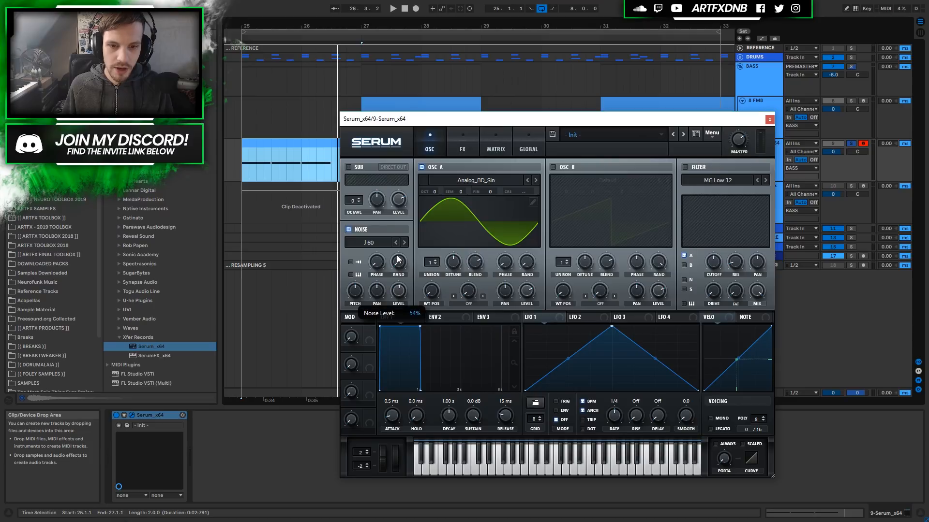
{"action": "key", "text": "space"}
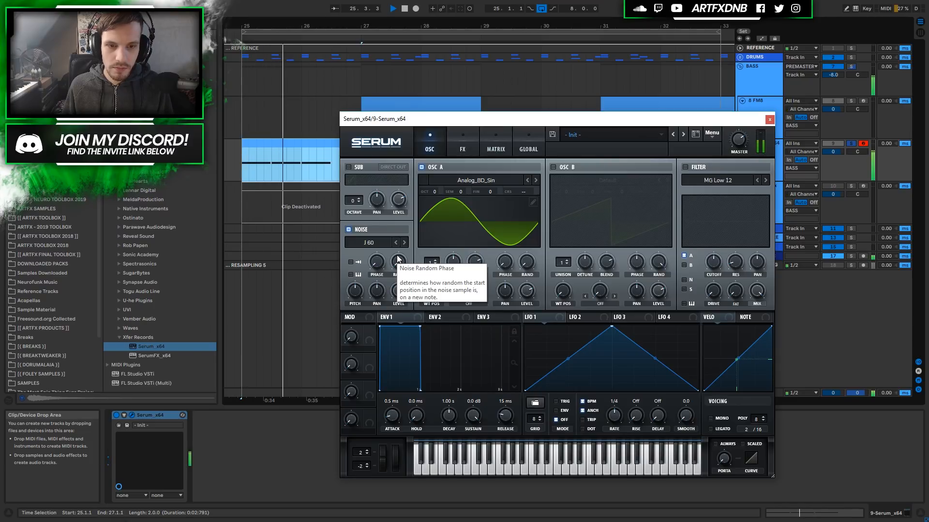
{"action": "key", "text": "space"}
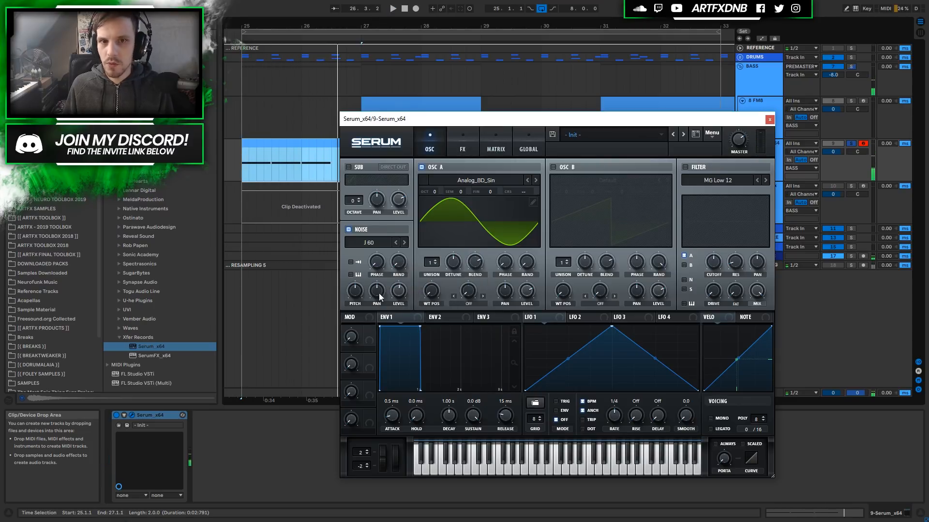
Step: Try higher noise pitch settings of 54% and 85%, readjusting the pitch by ear while playing back the bass
{"action": "key", "text": "space"}
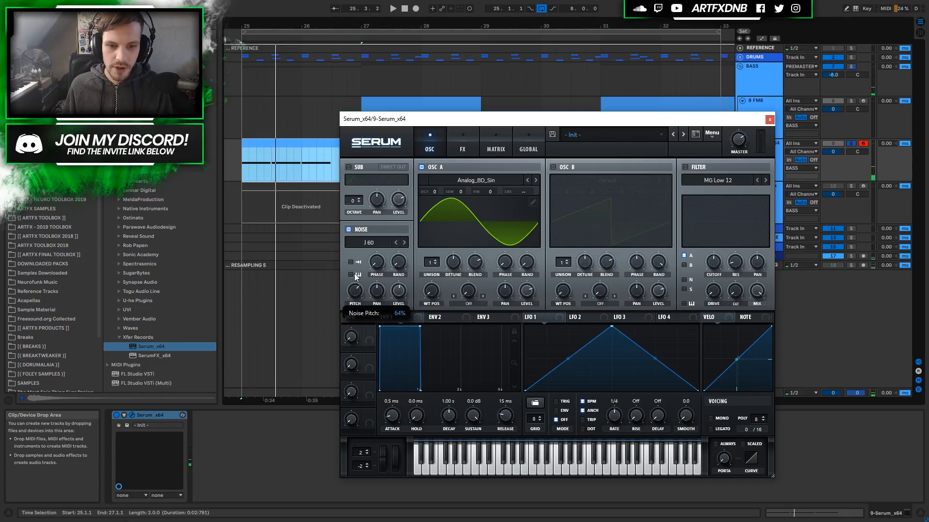
{"action": "key", "text": "space"}
{"action": "key", "text": "space"}
{"action": "left_click_drag", "start_coordinate": [355, 293], "coordinate": [350, 269]}
{"action": "key", "text": "space"}
{"action": "key", "text": "space"}
{"action": "key", "text": "space"}
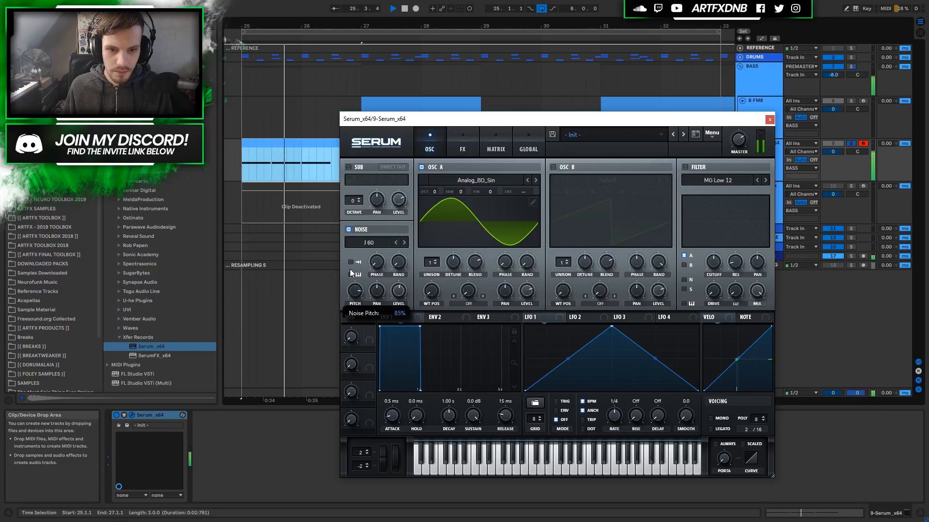
{"action": "left_click_drag", "start_coordinate": [356, 289], "coordinate": [355, 290]}
{"action": "key", "text": "space"}
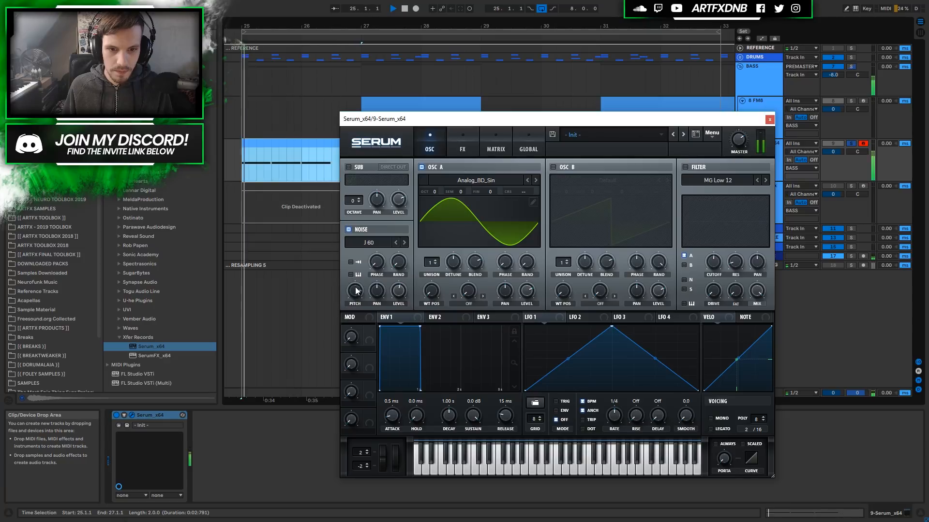
{"action": "key", "text": "space"}
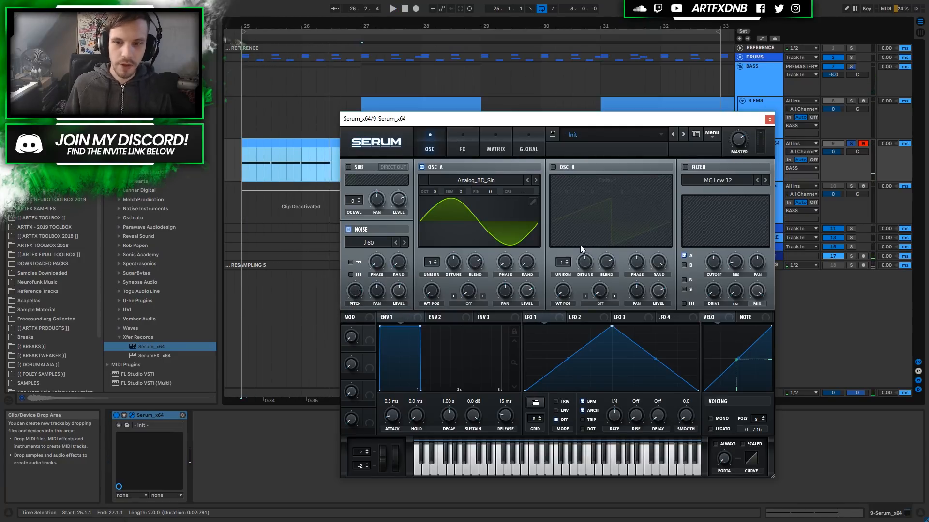
Step: Switch on Serum's filter, enable the Distortion effect in Tube mode, and play the clip
{"action": "left_click", "coordinate": [685, 167]}
{"action": "left_click", "coordinate": [461, 141]}
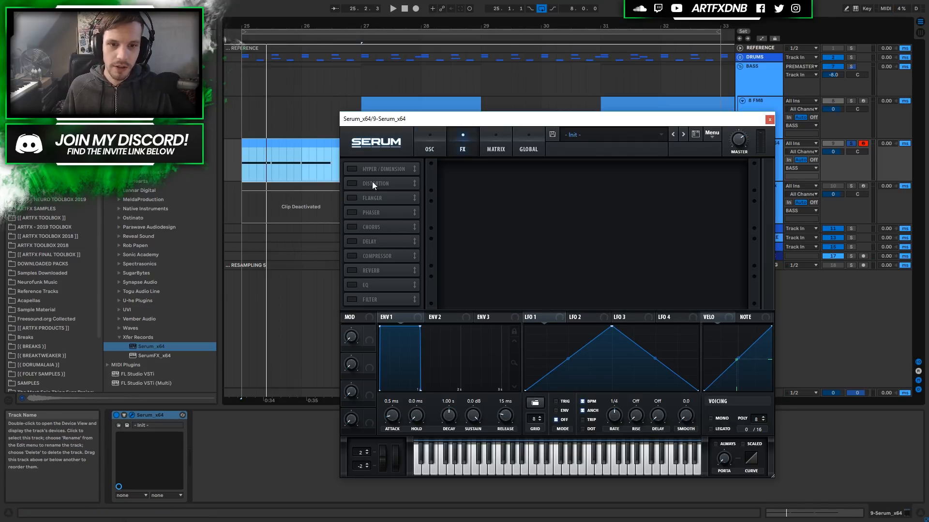
{"action": "left_click", "coordinate": [352, 184]}
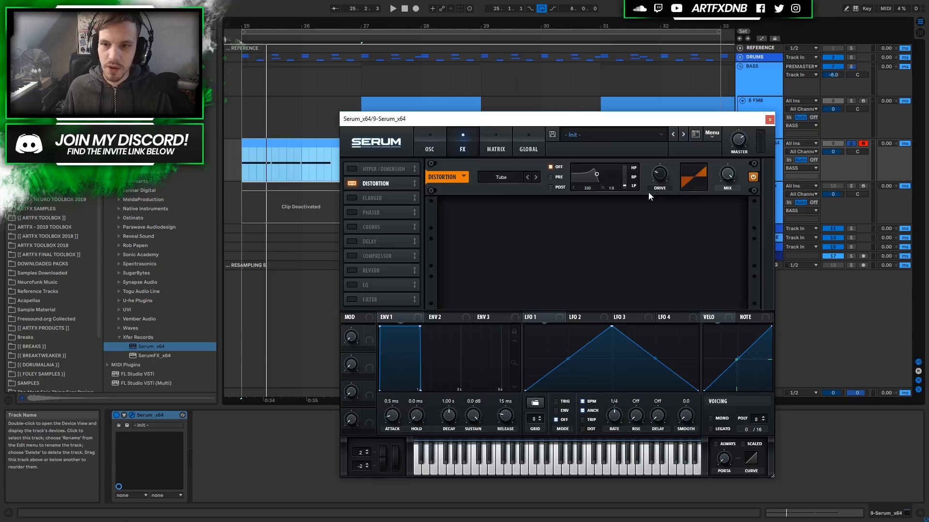
{"action": "key", "text": "space"}
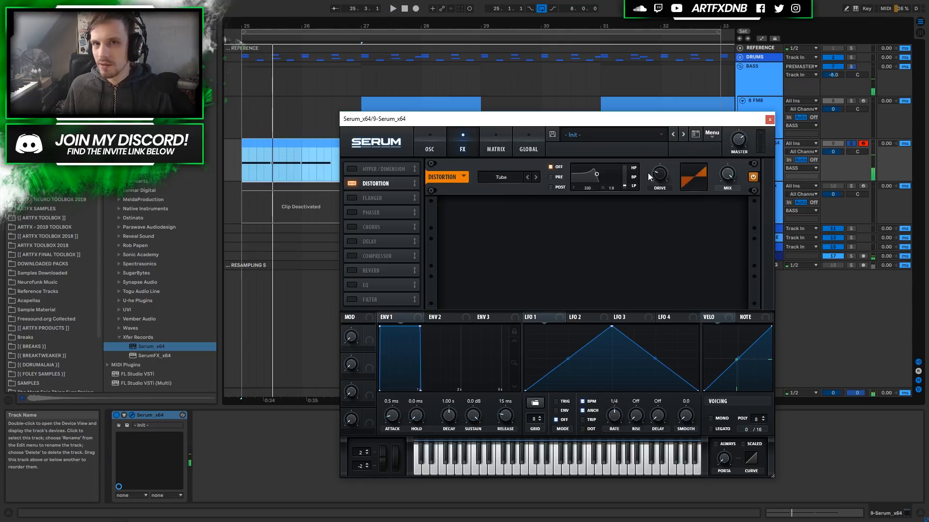
Step: Raise the Tube distortion's drive to about 86% and refine it by ear over repeated playback
{"action": "left_click_drag", "start_coordinate": [658, 174], "coordinate": [650, 125]}
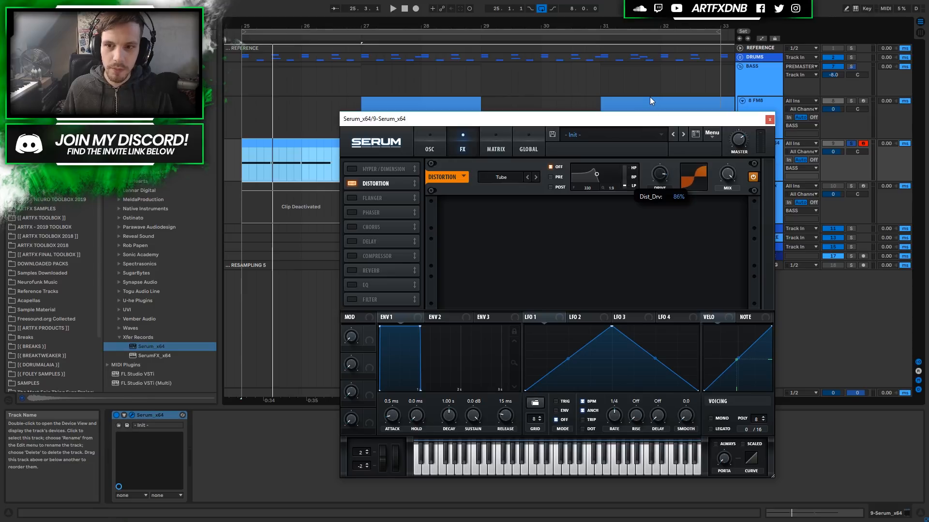
{"action": "key", "text": "space"}
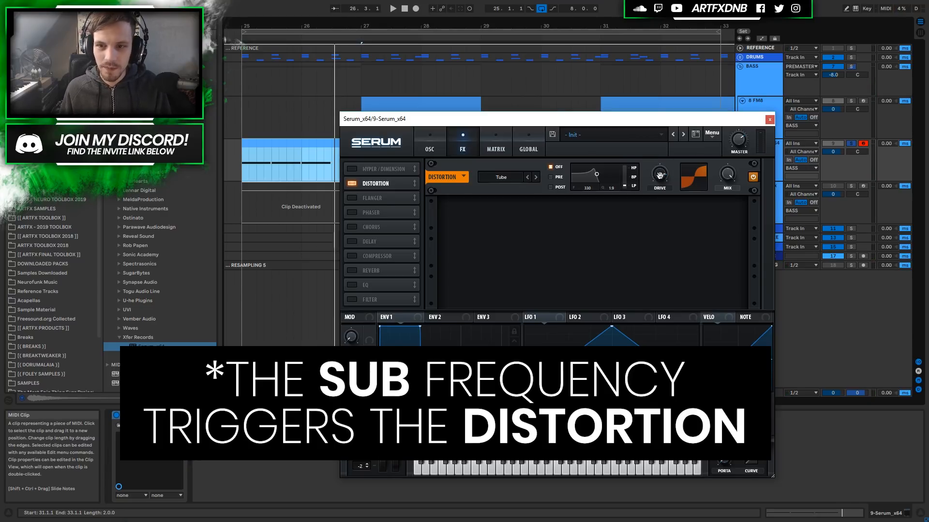
{"action": "left_click_drag", "start_coordinate": [661, 175], "coordinate": [652, 151]}
{"action": "key", "text": "space"}
{"action": "key", "text": "space"}
{"action": "left_click", "coordinate": [657, 176]}
{"action": "key", "text": "space"}
{"action": "left_click_drag", "start_coordinate": [657, 173], "coordinate": [653, 185]}
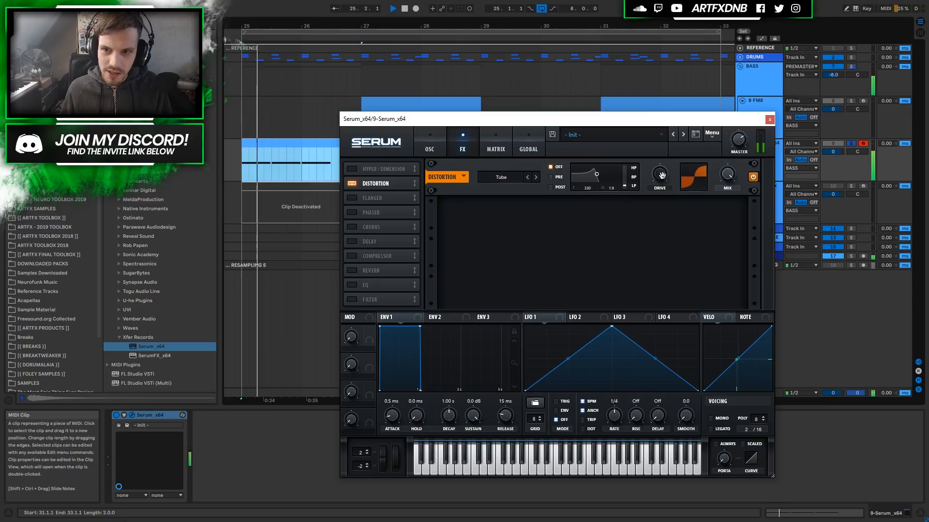
{"action": "key", "text": "space"}
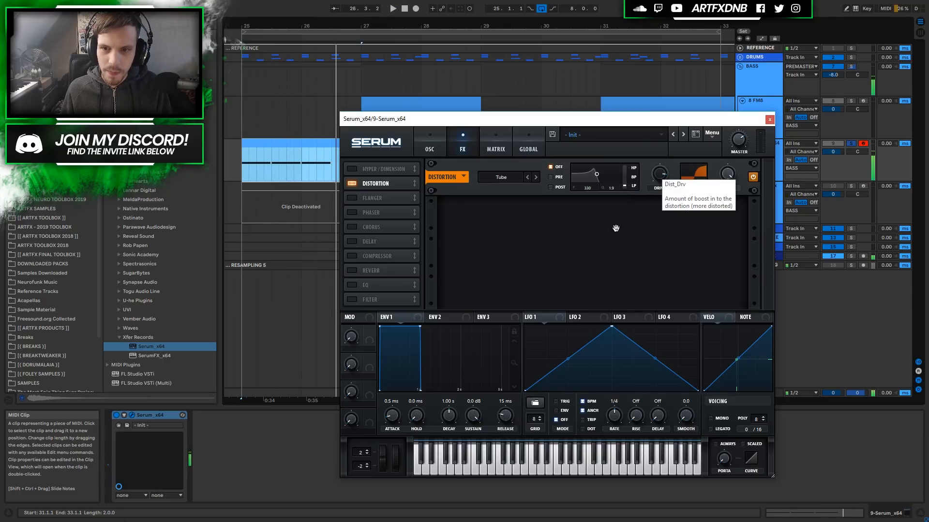
Step: Audition the Rectify distortion type in playback and switch the distortion to Asym
{"action": "left_click", "coordinate": [504, 176]}
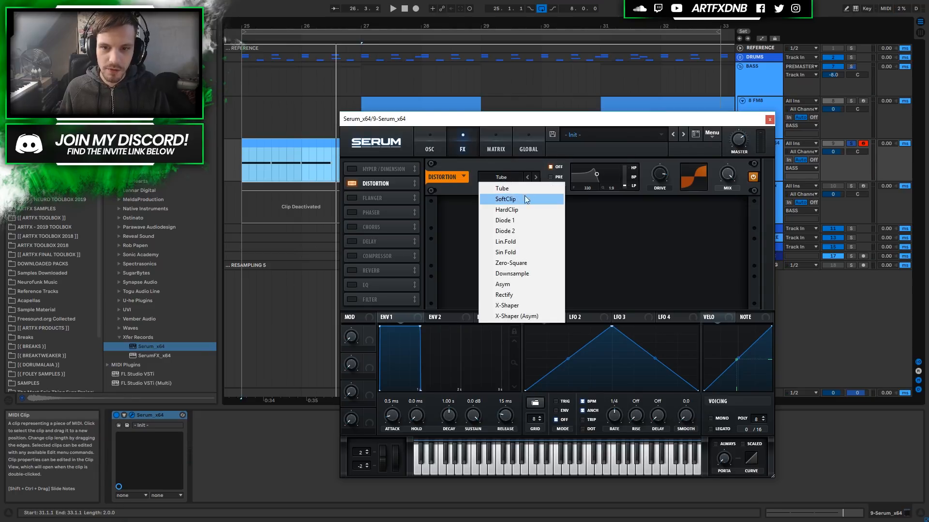
{"action": "left_click", "coordinate": [506, 294]}
{"action": "key", "text": "space"}
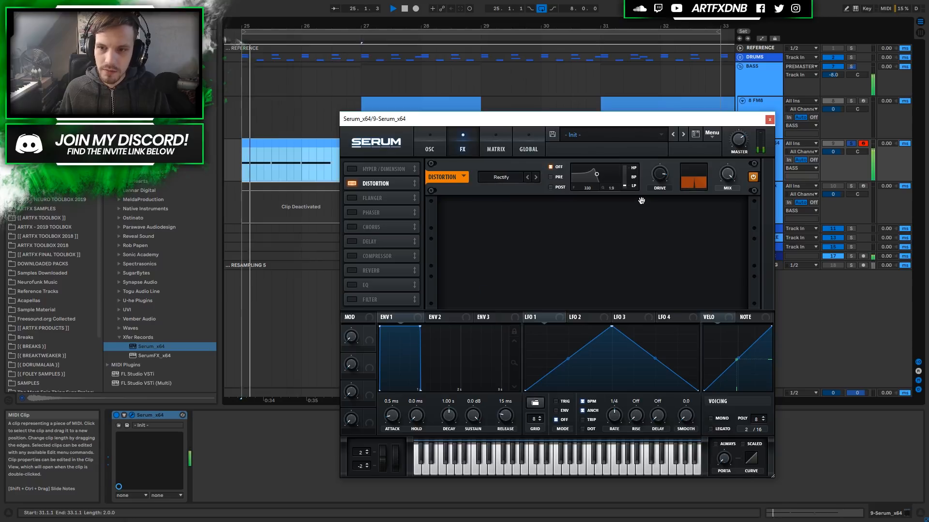
{"action": "key", "text": "space"}
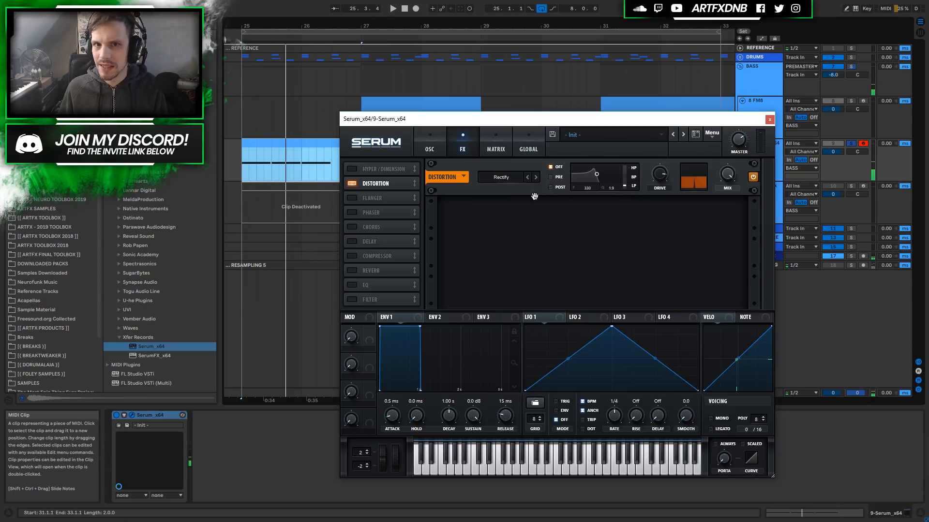
{"action": "left_click", "coordinate": [526, 177]}
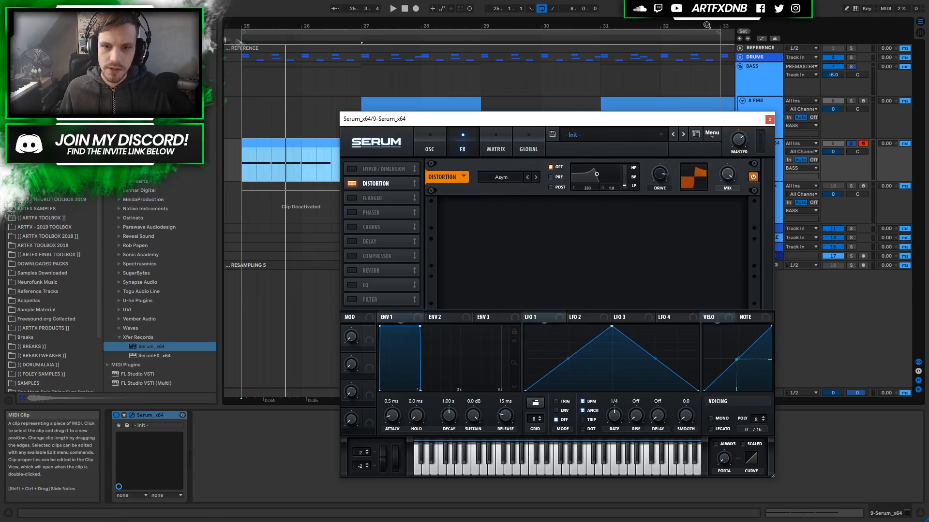
Step: Play the bass with Asym distortion and audition other distortion types, including Zero-Square and Diode 1
{"action": "key", "text": "space"}
{"action": "key", "text": "space"}
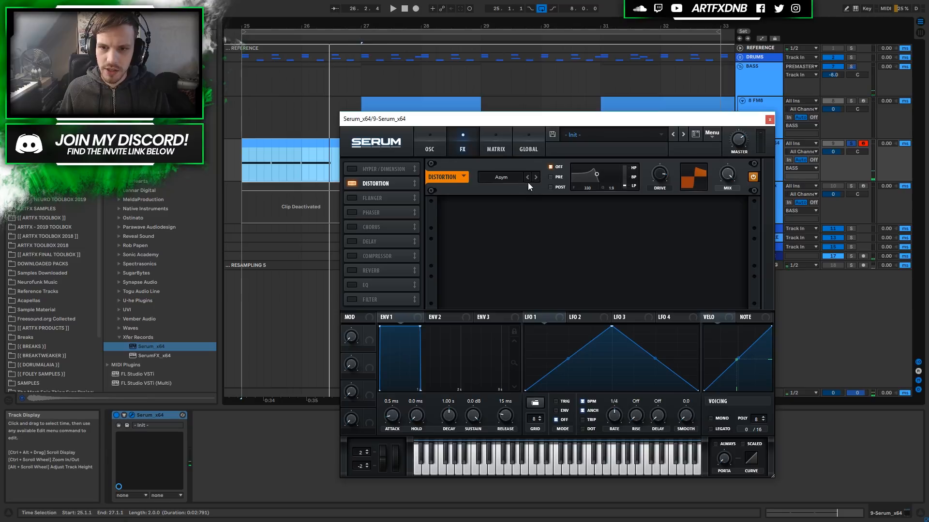
{"action": "left_click", "coordinate": [528, 178]}
{"action": "key", "text": "space"}
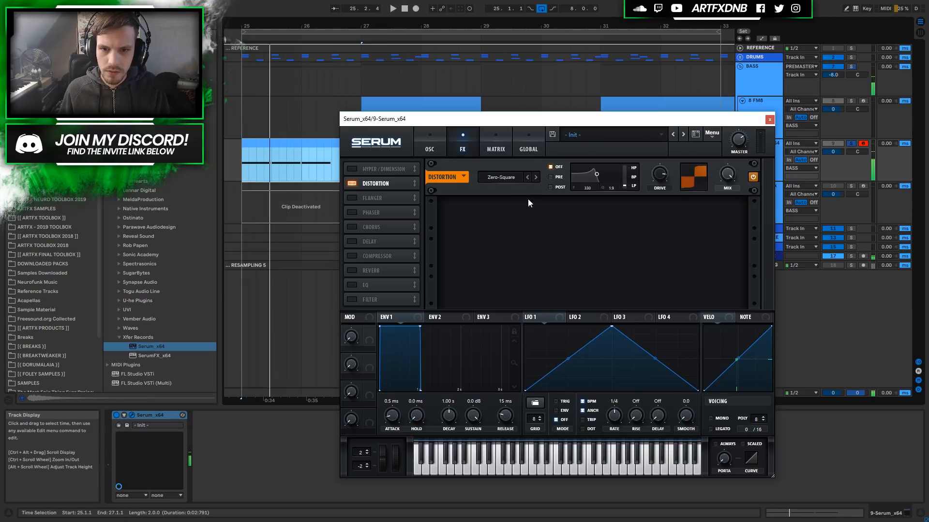
{"action": "left_click", "coordinate": [527, 177]}
{"action": "left_click", "coordinate": [527, 177]}
{"action": "left_click", "coordinate": [526, 177]}
{"action": "left_click", "coordinate": [527, 178]}
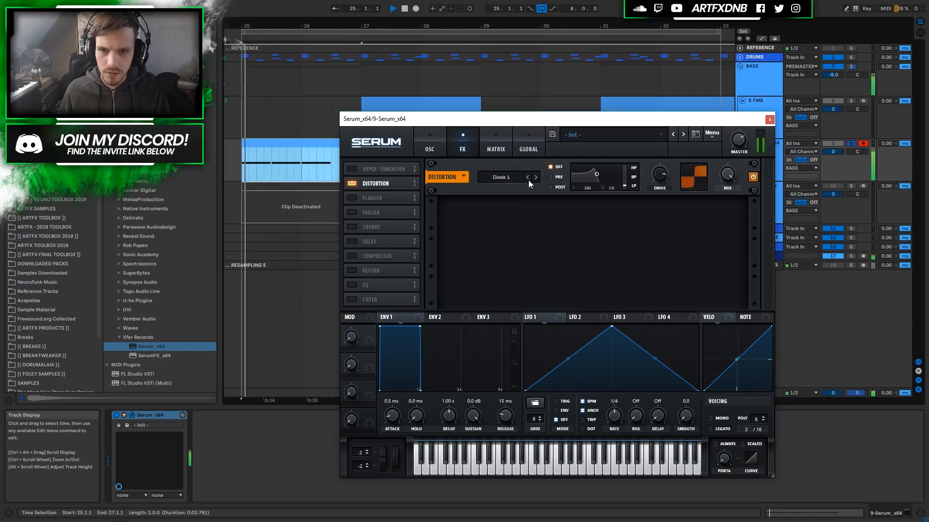
Step: Set the distortion type back to Asym and play the bass clip
{"action": "key", "text": "space"}
{"action": "left_click", "coordinate": [512, 176]}
{"action": "left_click", "coordinate": [507, 285]}
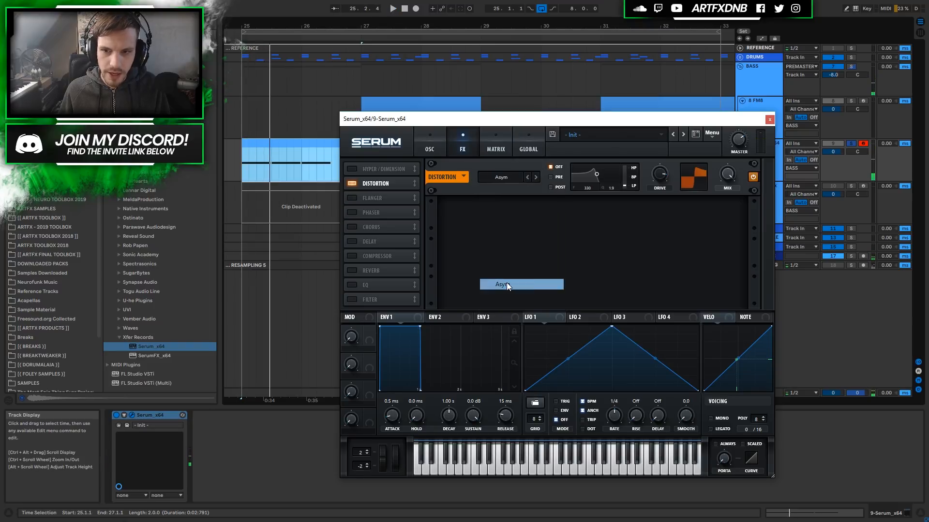
{"action": "key", "text": "space"}
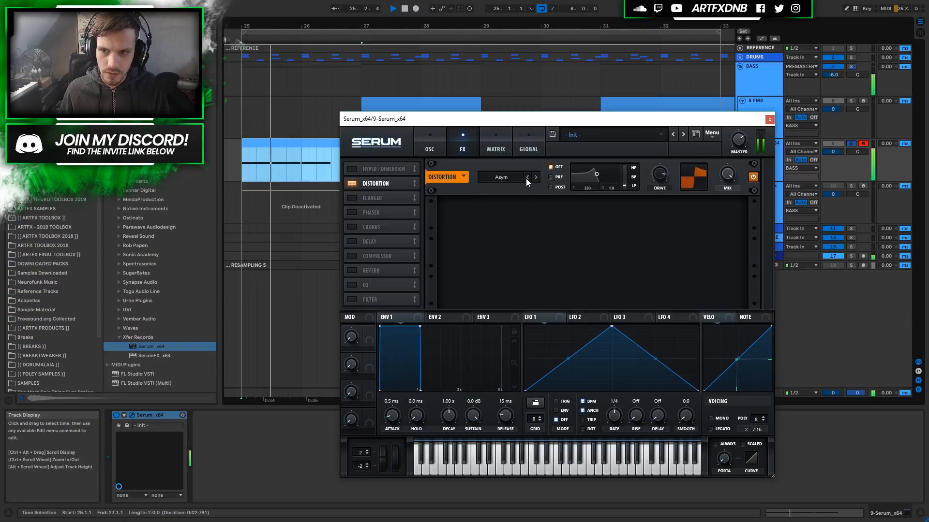
{"action": "key", "text": "space"}
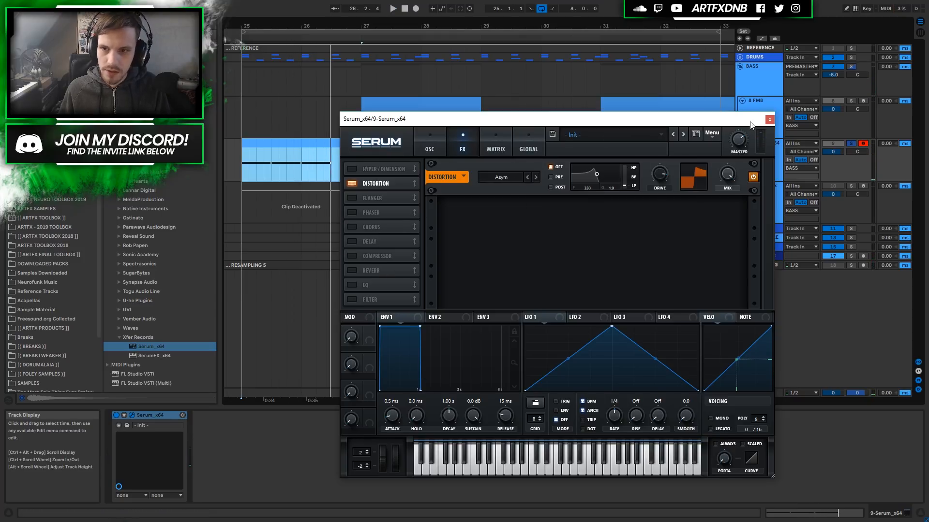
Step: Close the Serum window and duplicate the Serum bass clip from bar 25 to bar 29 on the same track
{"action": "left_click", "coordinate": [427, 149]}
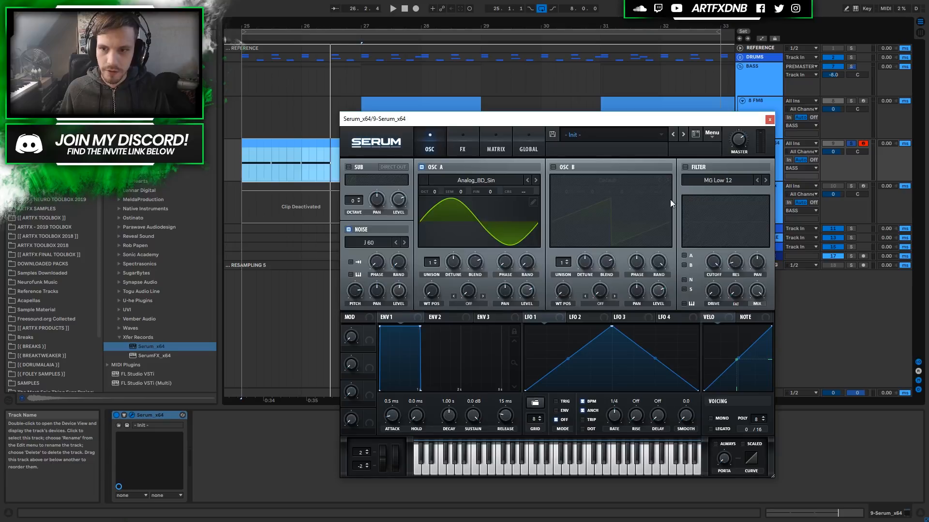
{"action": "left_click", "coordinate": [769, 120]}
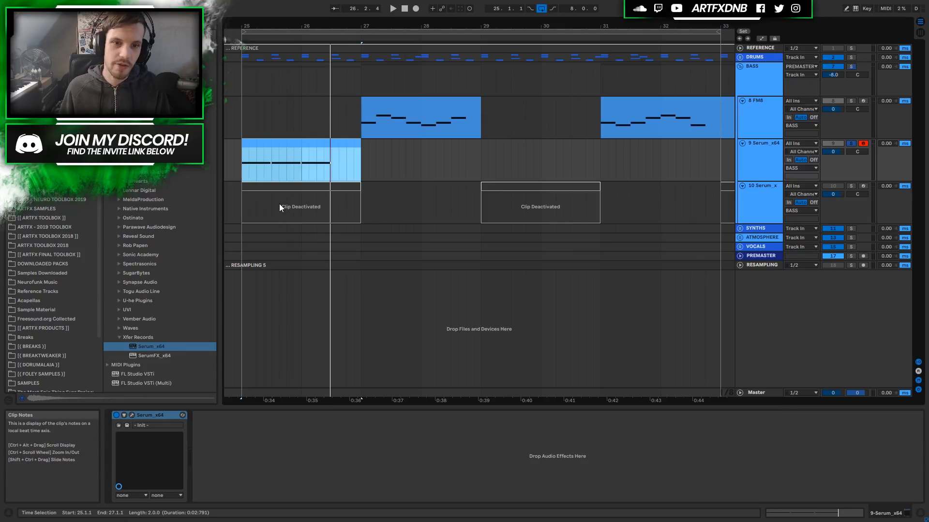
{"action": "left_click_drag", "start_coordinate": [293, 147], "coordinate": [536, 161]}
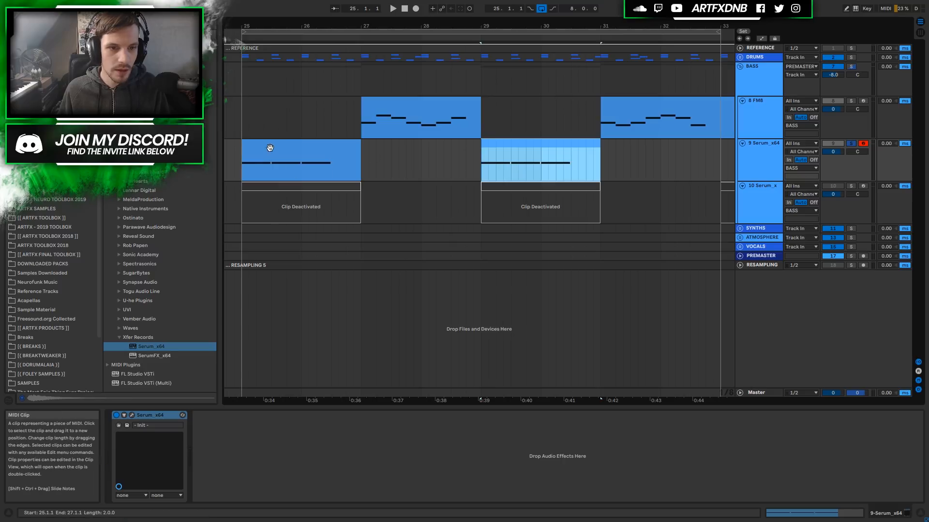
Step: Add EQ Eight after Serum on the bass track and expand its frequency display to a large view during playback
{"action": "left_click", "coordinate": [30, 103]}
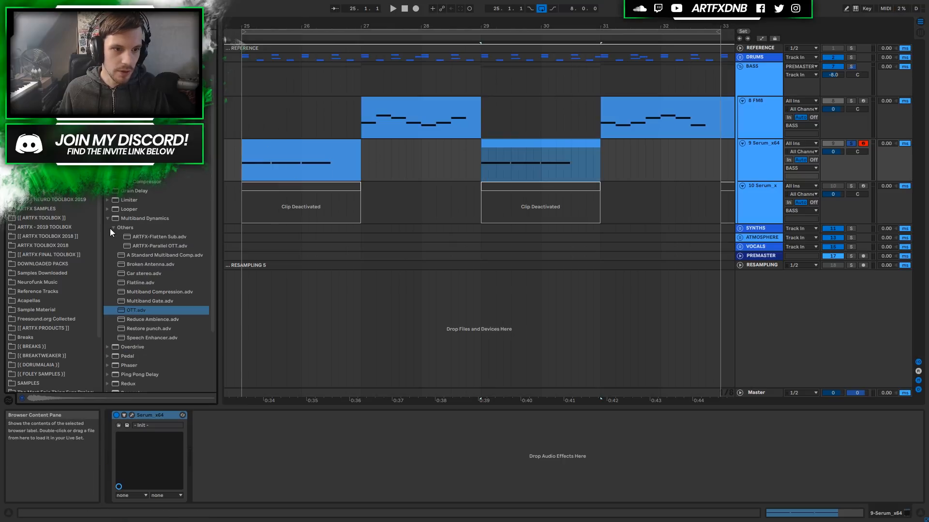
{"action": "left_click", "coordinate": [107, 219]}
{"action": "left_click_drag", "start_coordinate": [141, 154], "coordinate": [331, 441]}
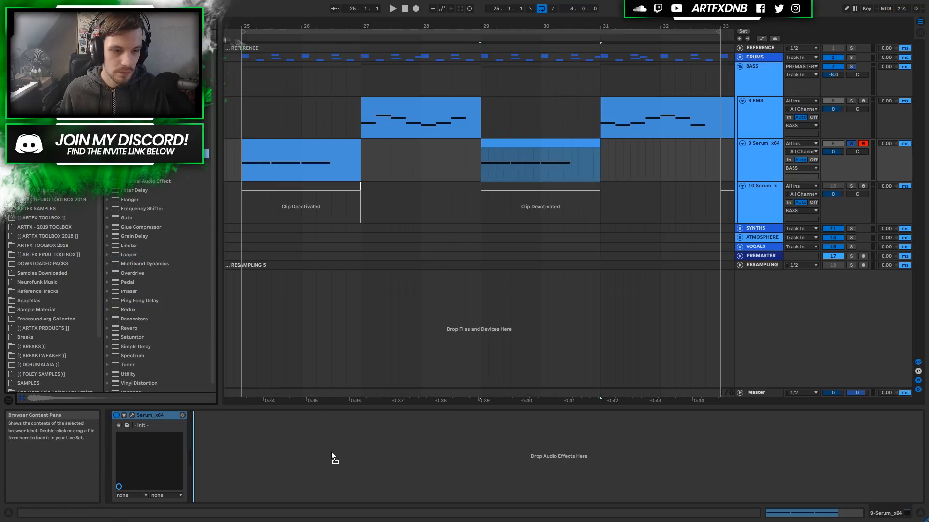
{"action": "key", "text": "space"}
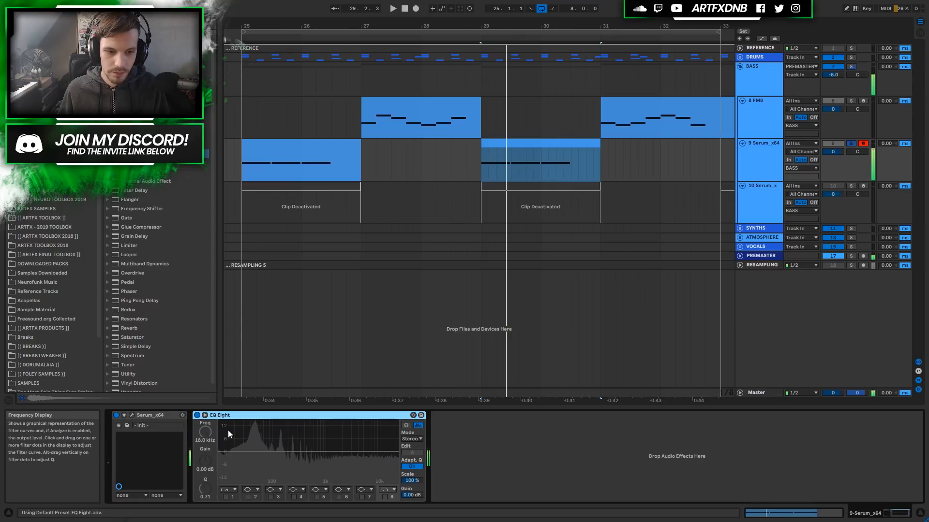
{"action": "left_click", "coordinate": [205, 415]}
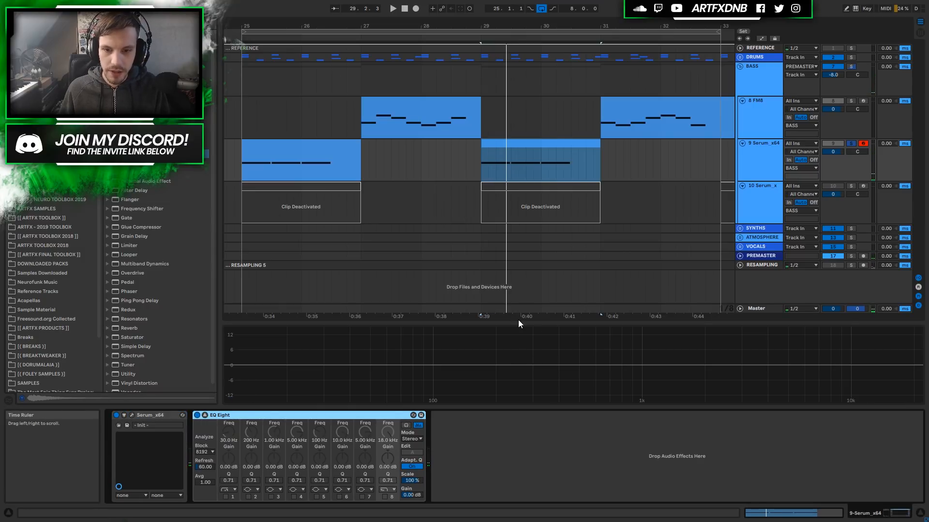
{"action": "left_click_drag", "start_coordinate": [518, 320], "coordinate": [530, 213]}
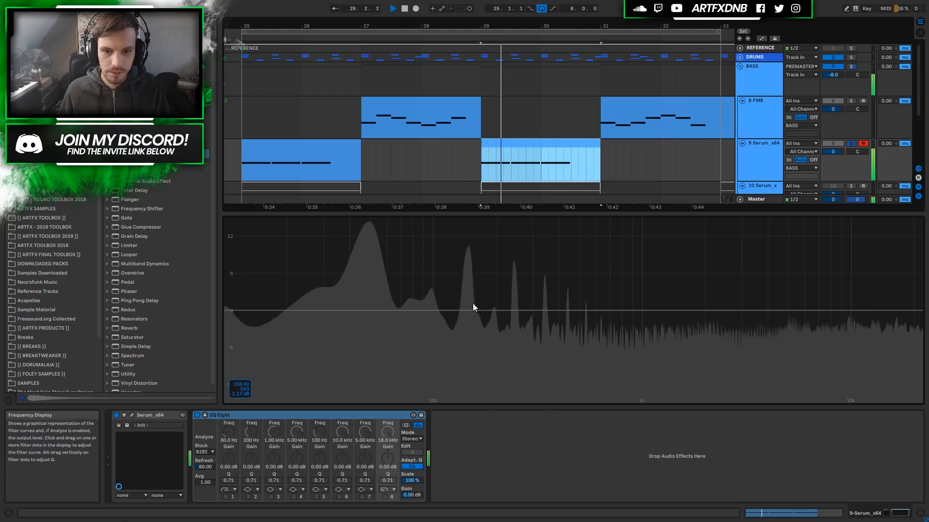
Step: Play the bass repeatedly and examine its harmonic peaks in the EQ Eight spectrum
{"action": "key", "text": "space"}
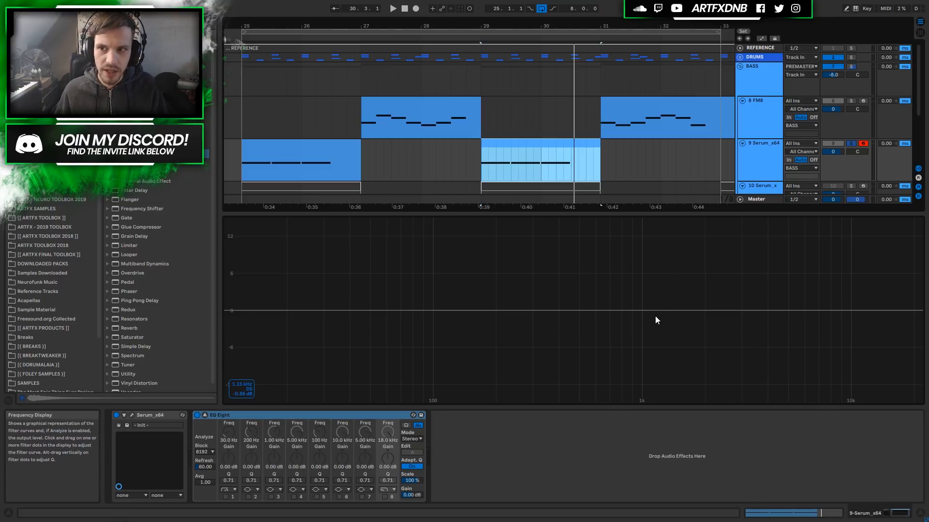
{"action": "key", "text": "space"}
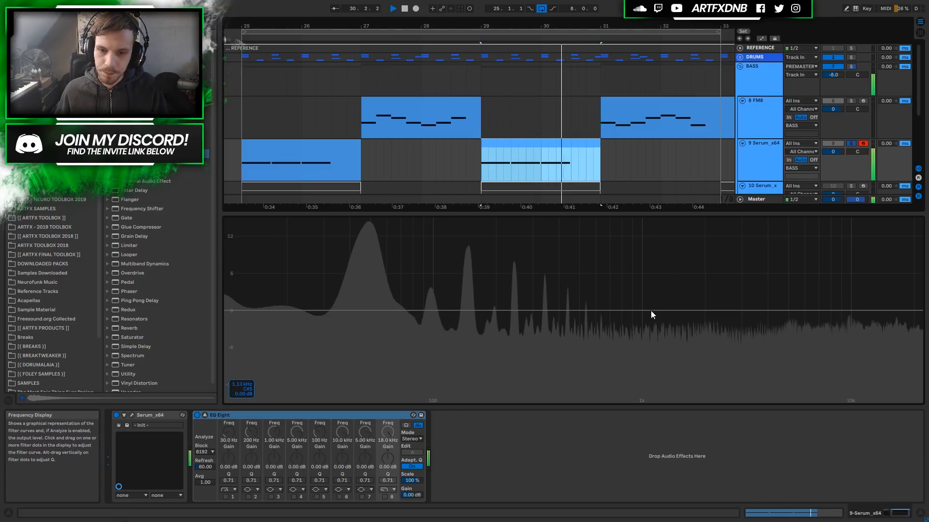
{"action": "key", "text": "space"}
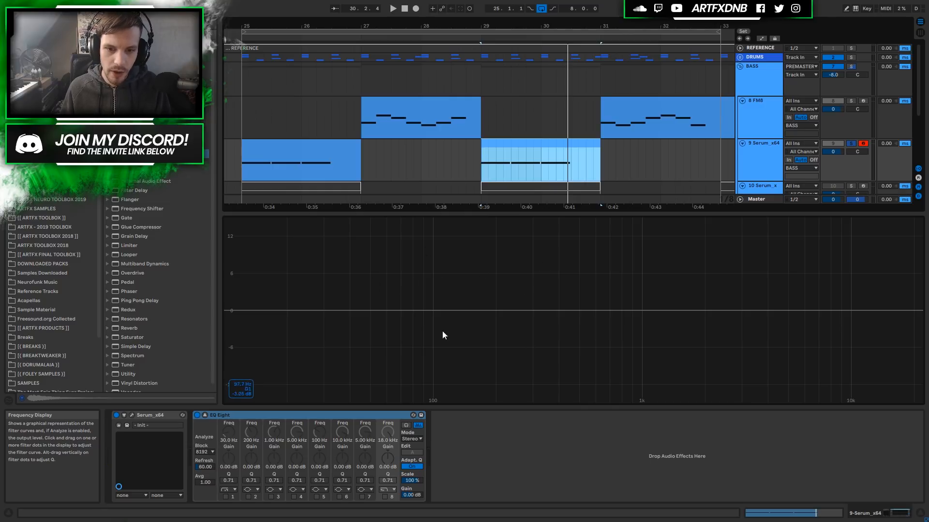
{"action": "key", "text": "space"}
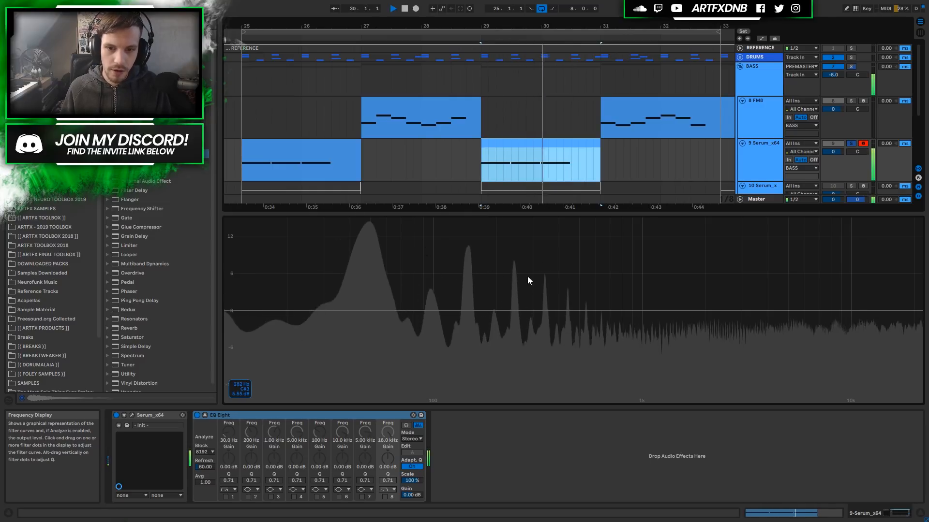
{"action": "key", "text": "space"}
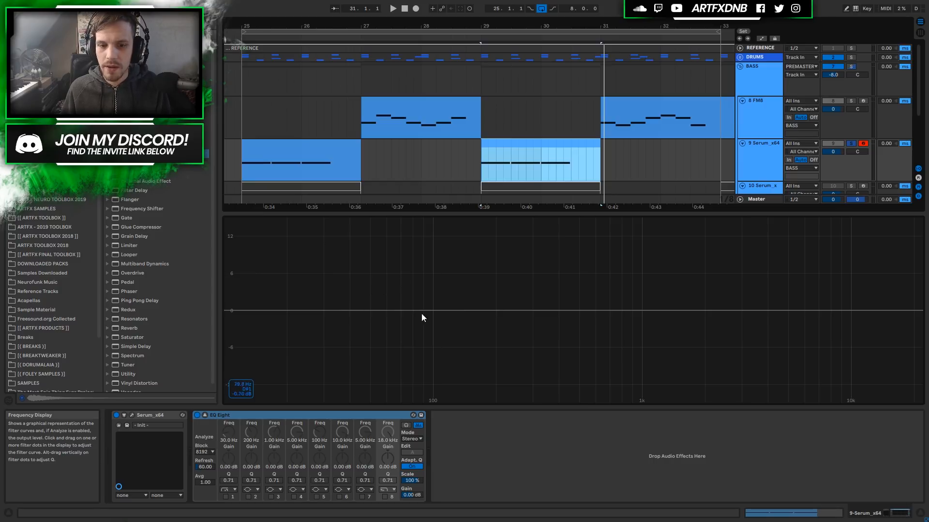
{"action": "key", "text": "space"}
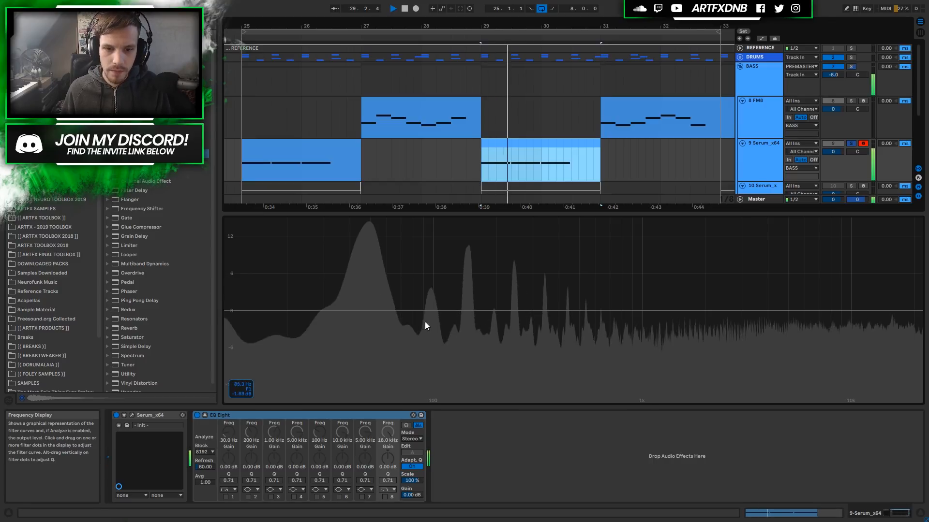
{"action": "key", "text": "space"}
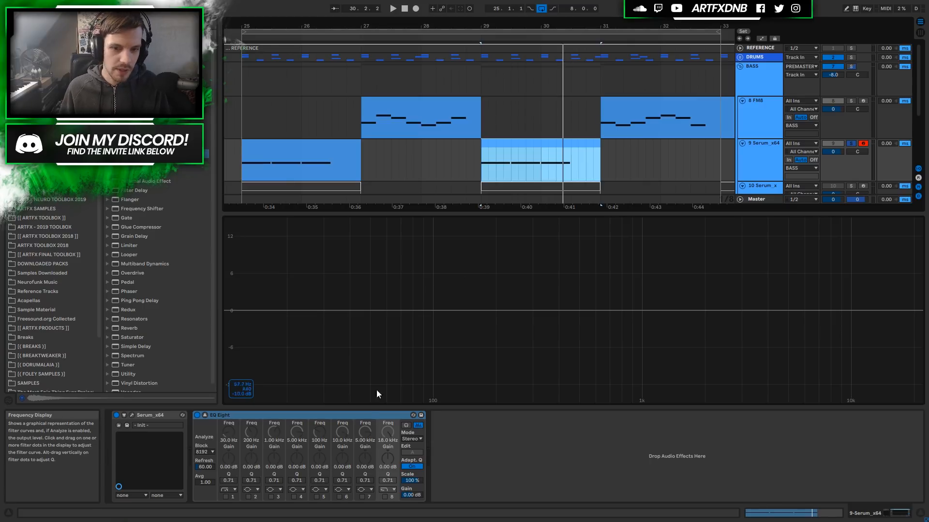
Step: Enable EQ band 2 as a narrow cut with Q 5.12, sweeping it from 95.8 Hz through 170 Hz to 147 Hz at -10.5 dB
{"action": "left_click", "coordinate": [248, 498]}
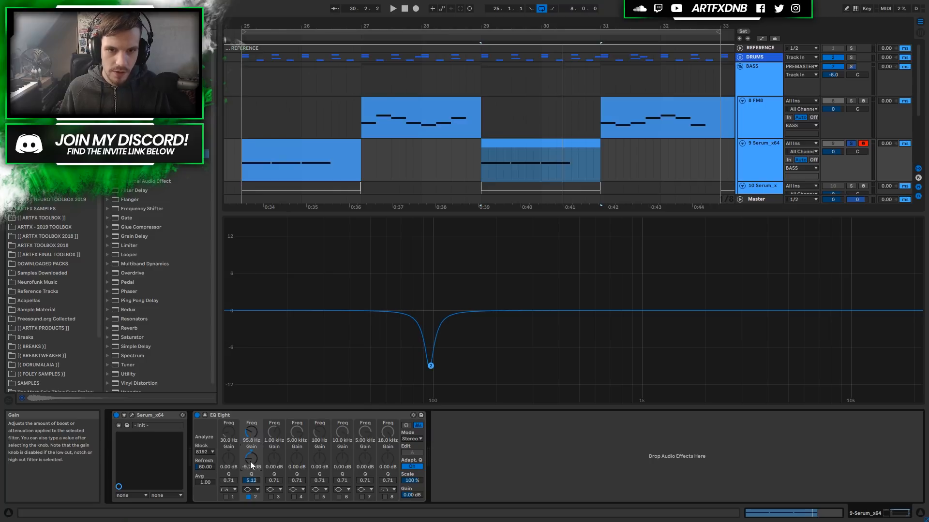
{"action": "key", "text": "space"}
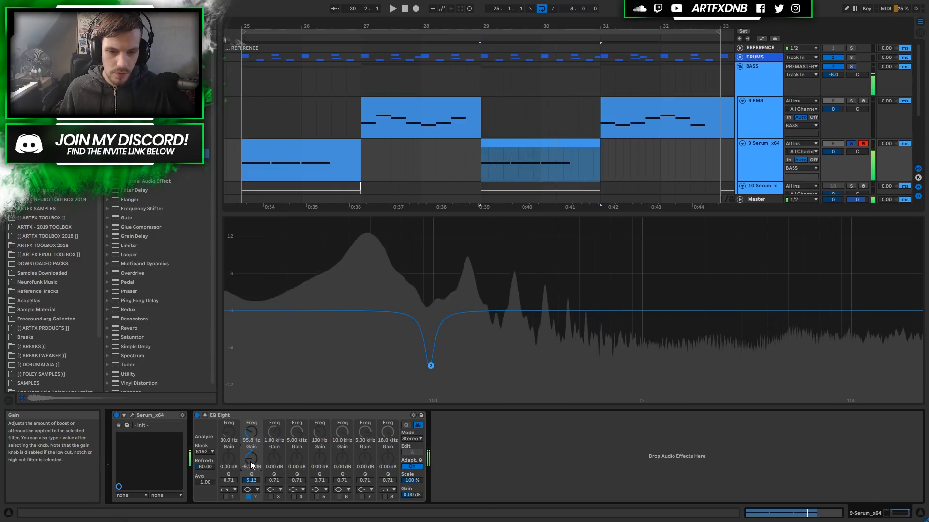
{"action": "left_click_drag", "start_coordinate": [246, 433], "coordinate": [246, 428]}
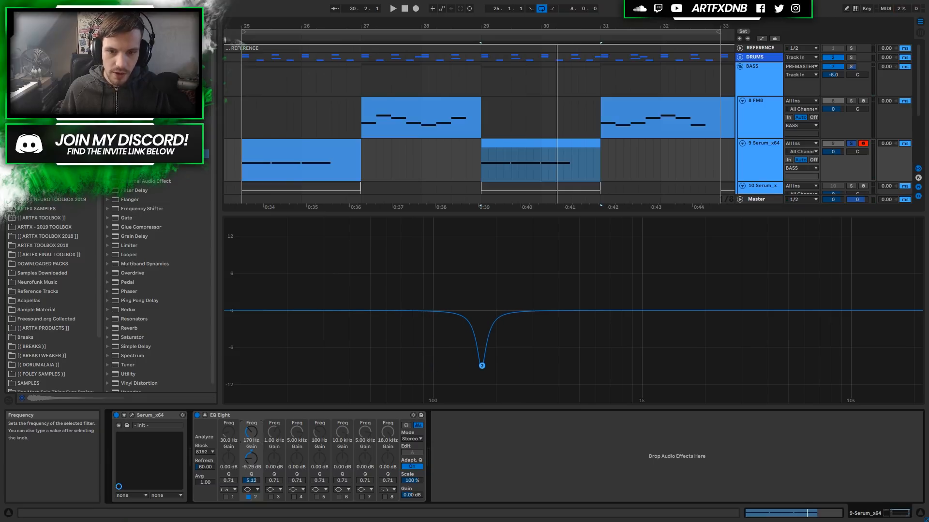
{"action": "key", "text": "space"}
{"action": "left_click_drag", "start_coordinate": [251, 433], "coordinate": [252, 440]}
{"action": "key", "text": "space"}
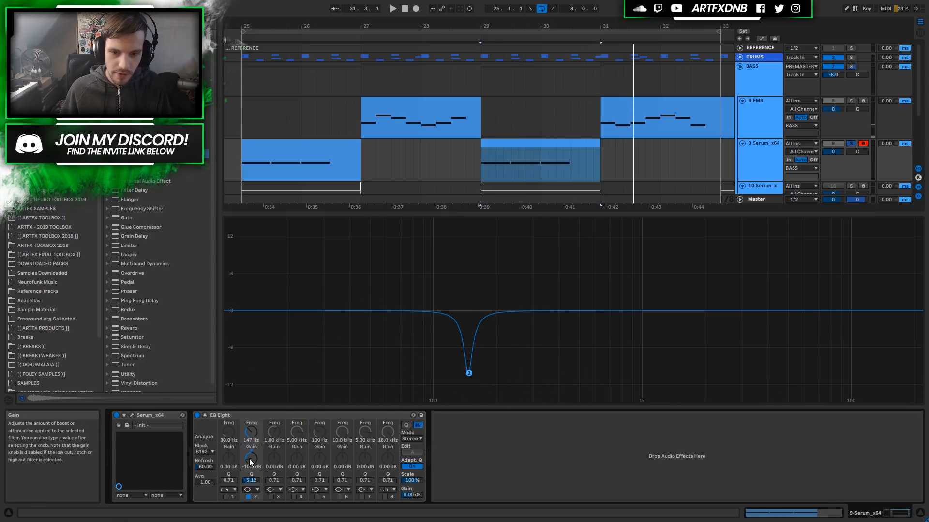
{"action": "key", "text": "space"}
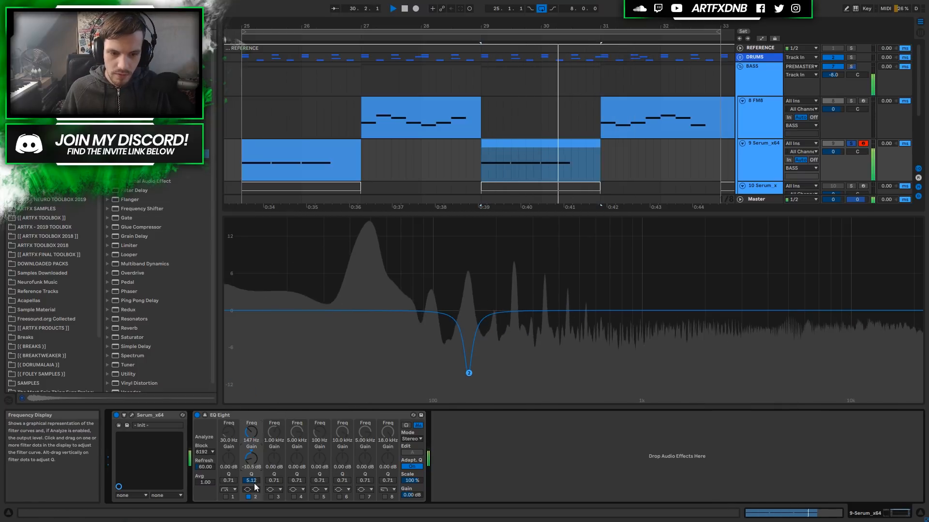
Step: Widen the band 2 cut to Q 0.82 and move it to 243 Hz at -9.34 dB while listening
{"action": "left_click_drag", "start_coordinate": [258, 481], "coordinate": [258, 498]}
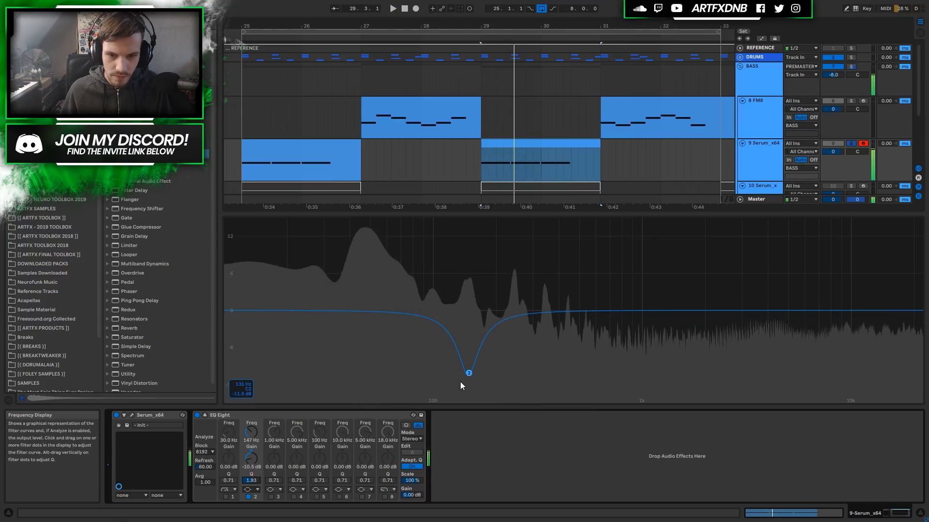
{"action": "left_click_drag", "start_coordinate": [469, 373], "coordinate": [514, 389]}
{"action": "key", "text": "space"}
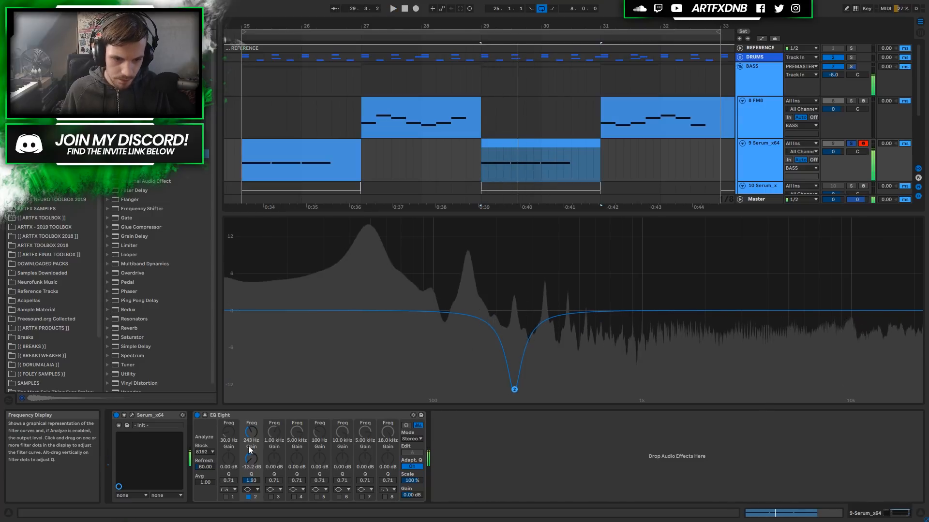
{"action": "left_click_drag", "start_coordinate": [248, 436], "coordinate": [248, 436]}
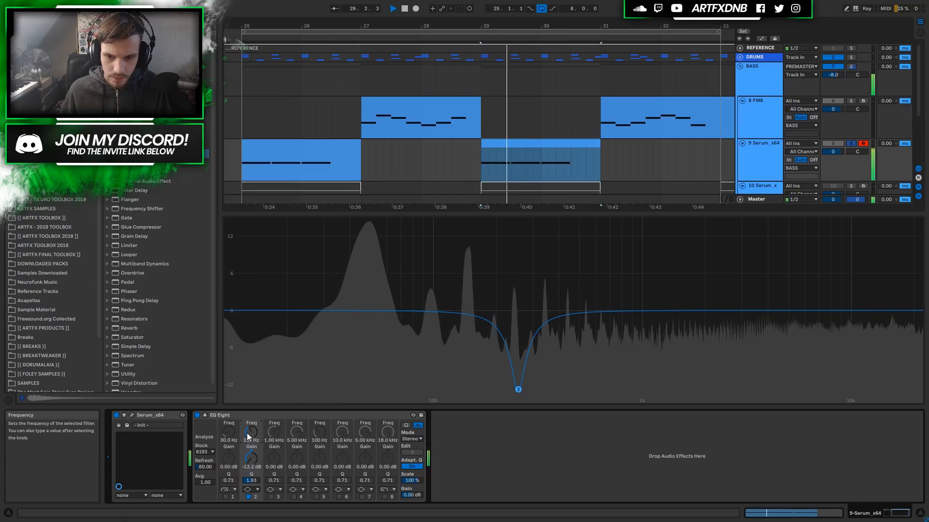
{"action": "left_click_drag", "start_coordinate": [251, 481], "coordinate": [251, 491]}
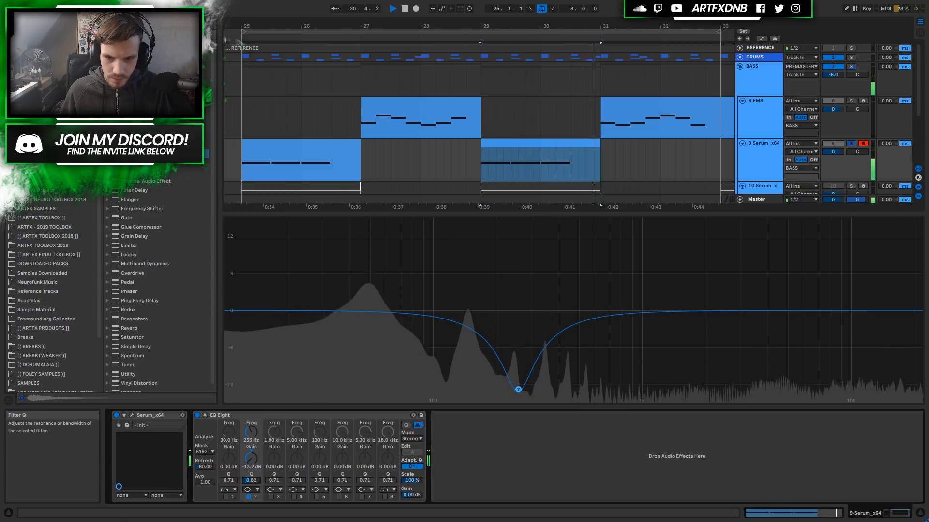
{"action": "left_click_drag", "start_coordinate": [519, 390], "coordinate": [514, 366]}
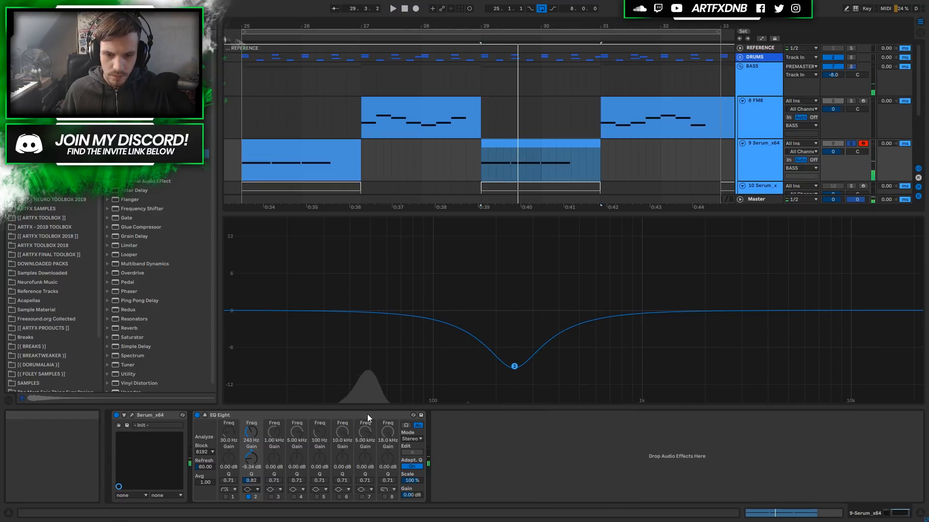
Step: Enable EQ band 3 as a second cut at 511 Hz and -6.27 dB and play back the bass
{"action": "left_click", "coordinate": [271, 497]}
{"action": "left_click_drag", "start_coordinate": [643, 310], "coordinate": [581, 348]}
{"action": "key", "text": "space"}
{"action": "key", "text": "space"}
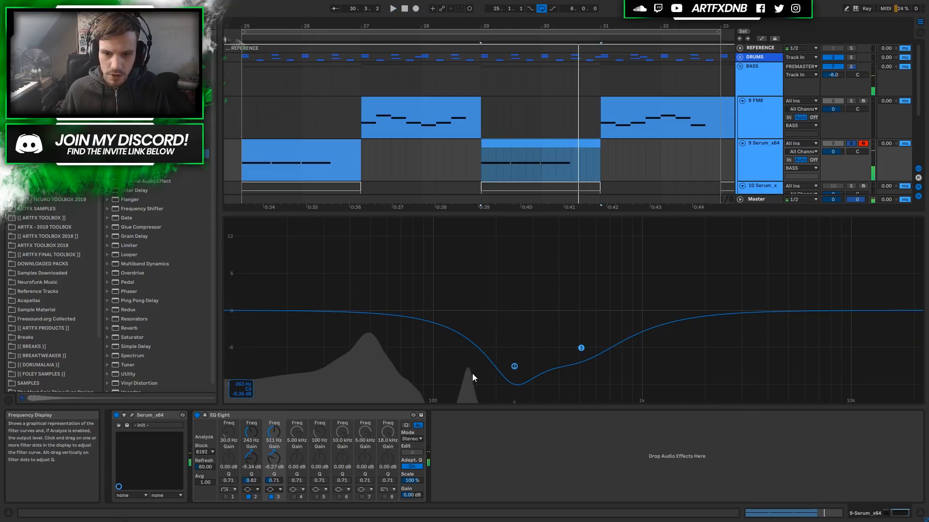
Step: Solo the whole BASS group and play the arrangement from bar 25 to hear the FM8 and Serum basses together
{"action": "left_click", "coordinate": [244, 145]}
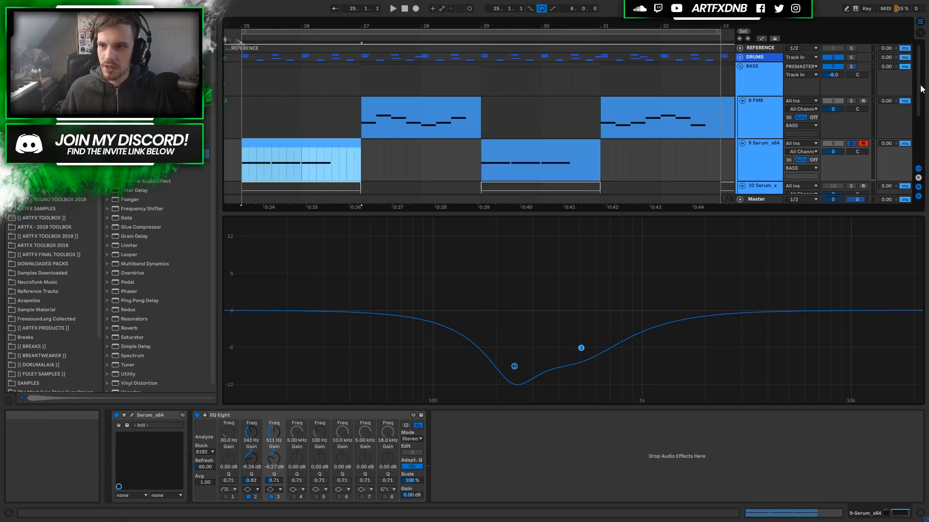
{"action": "left_click", "coordinate": [851, 67]}
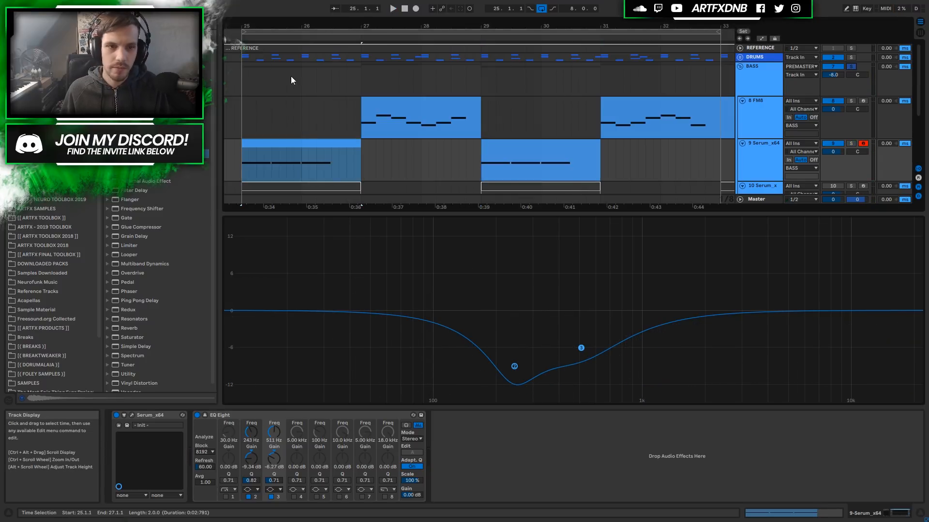
{"action": "left_click", "coordinate": [241, 109]}
{"action": "key", "text": "space"}
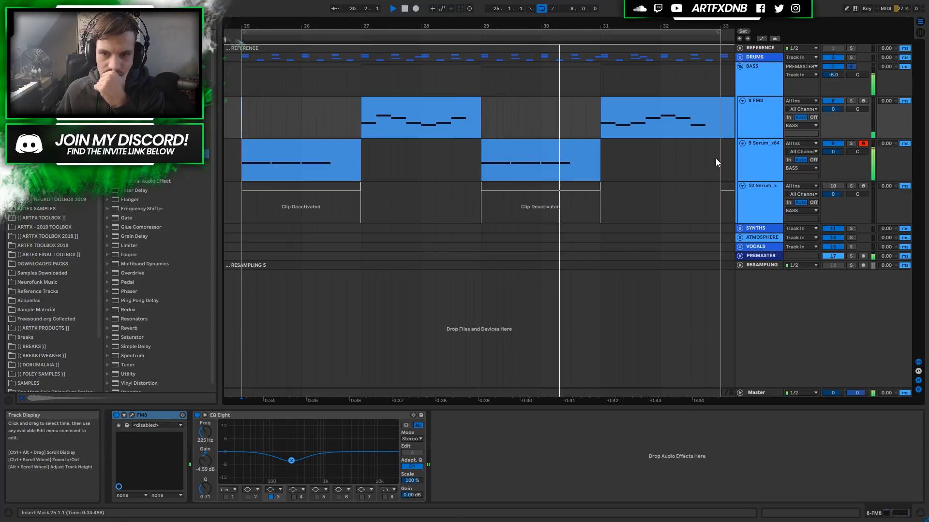
Step: Unsolo the BASS group, enable its Live 8 Sidechain Compressor, and play the mix from just before bar 25
{"action": "key", "text": "space"}
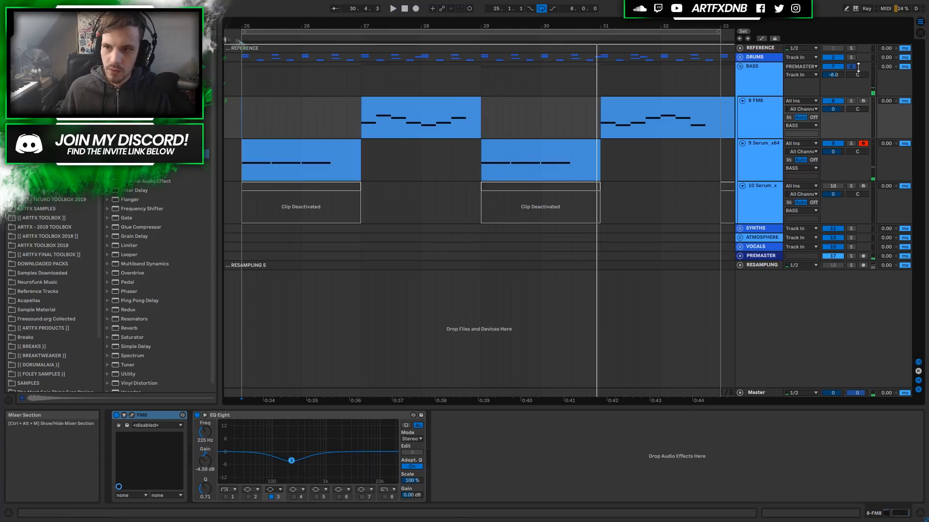
{"action": "left_click", "coordinate": [239, 77]}
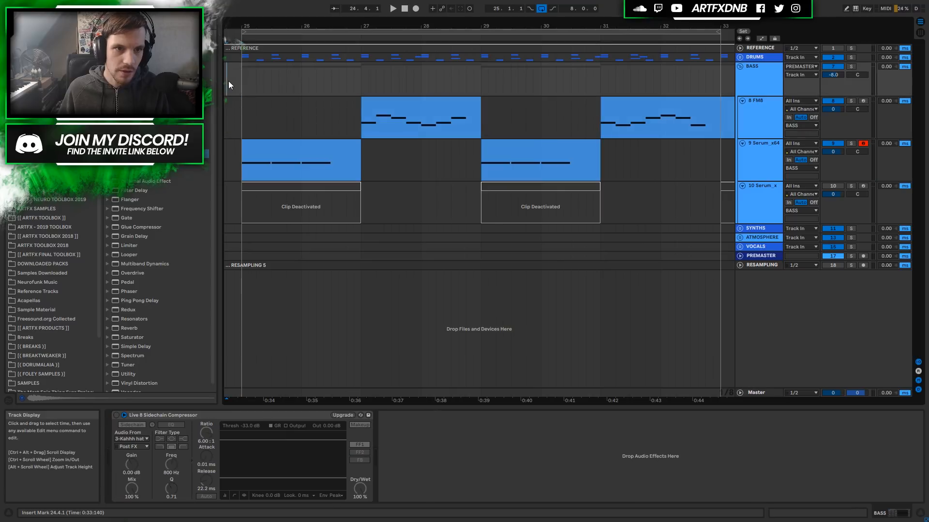
{"action": "key", "text": "space"}
{"action": "key", "text": "space"}
{"action": "left_click", "coordinate": [116, 415]}
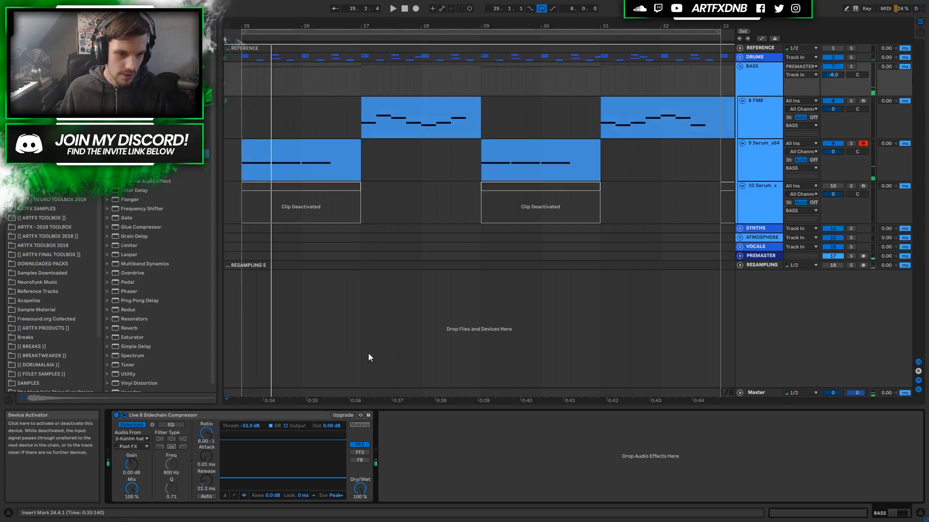
{"action": "key", "text": "space"}
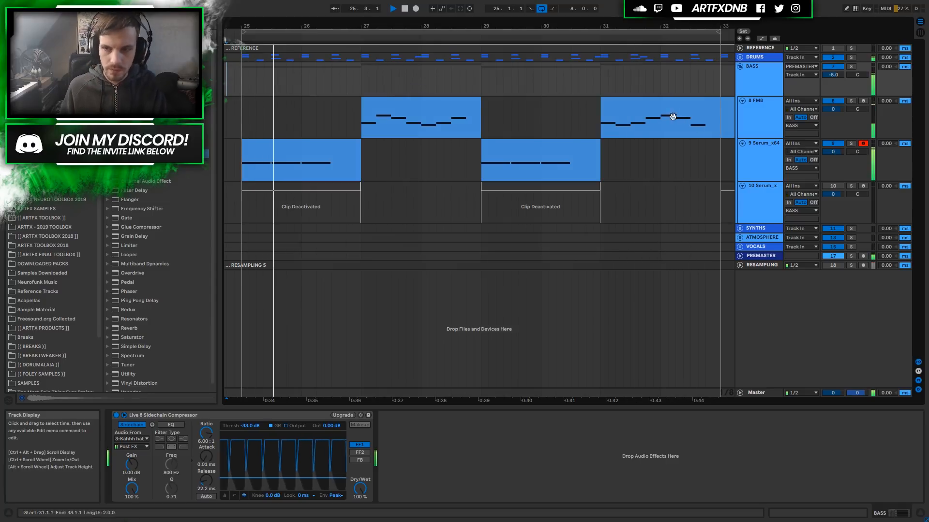
{"action": "key", "text": "space"}
Step: Solo the 9 Serum_x64 track and play its bass clip from bar 25 while watching the EQ Eight spectrum
{"action": "left_click", "coordinate": [769, 155]}
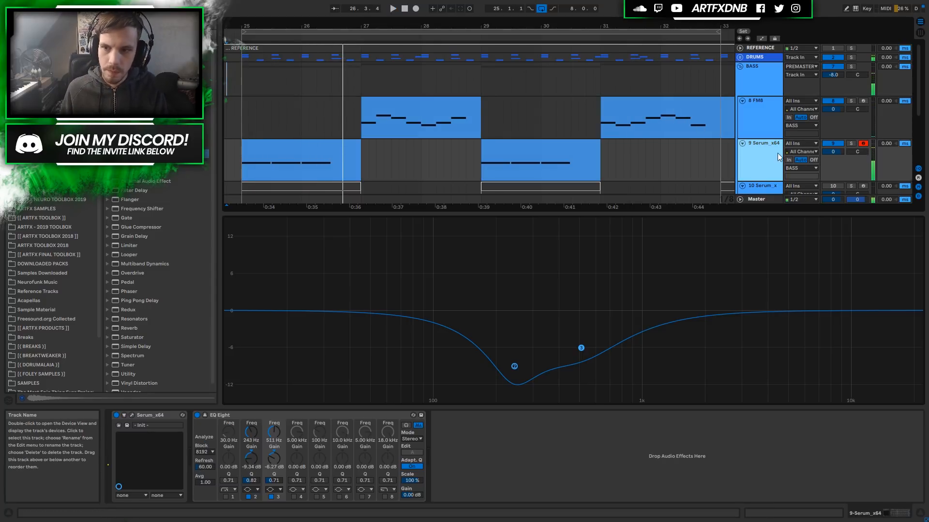
{"action": "left_click", "coordinate": [848, 143]}
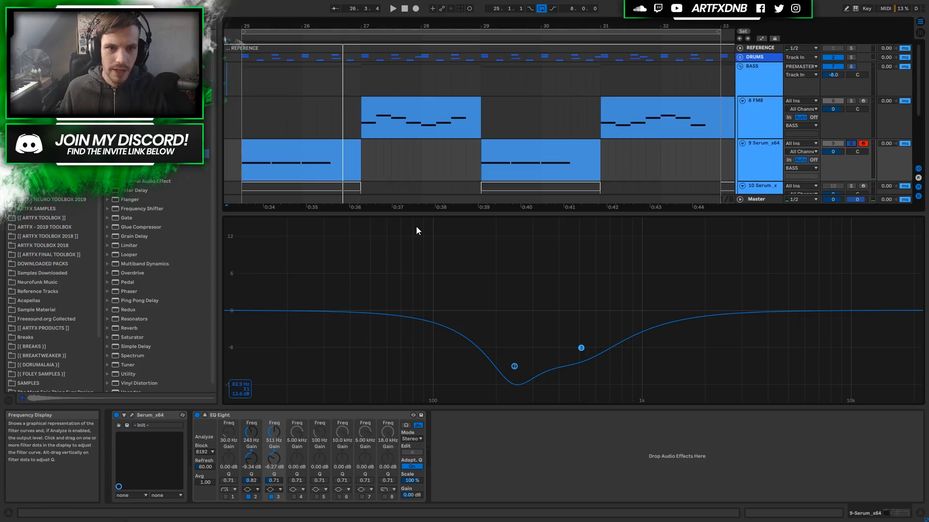
{"action": "left_click_drag", "start_coordinate": [363, 123], "coordinate": [481, 128]}
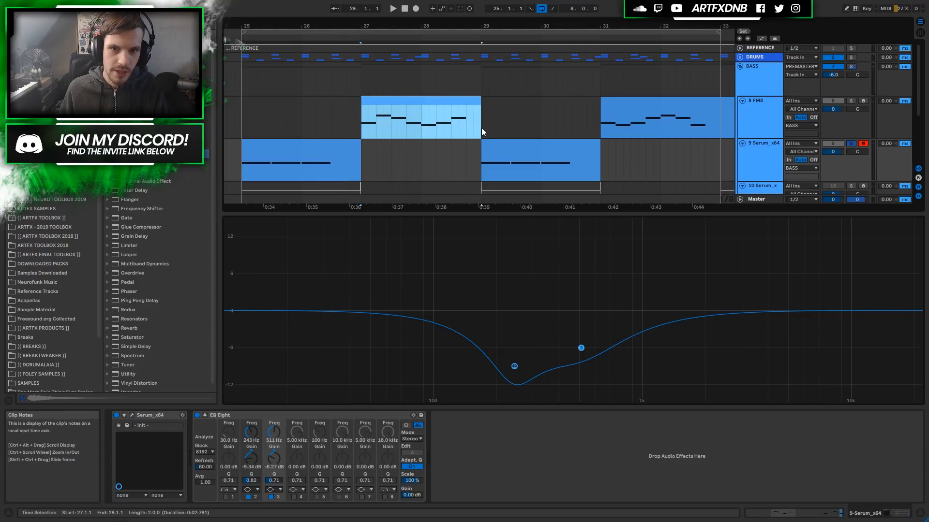
{"action": "left_click", "coordinate": [237, 167]}
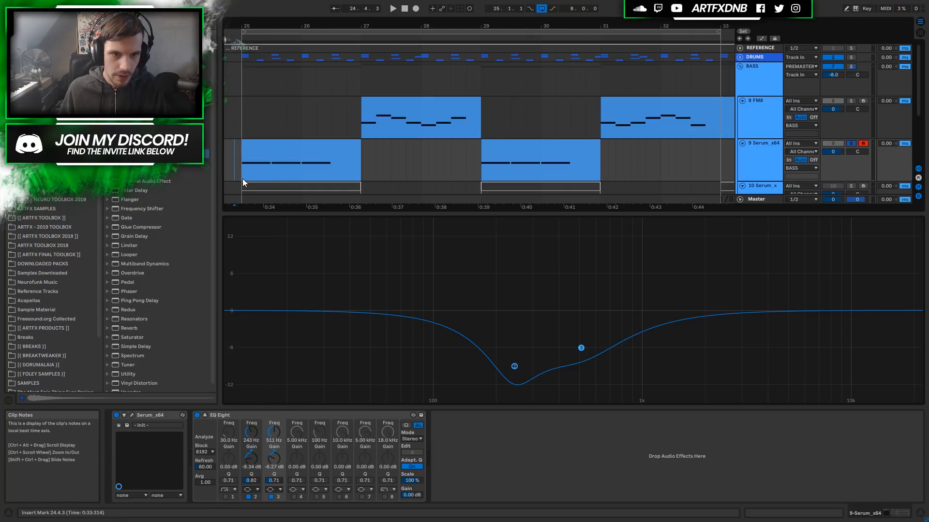
{"action": "left_click", "coordinate": [326, 150]}
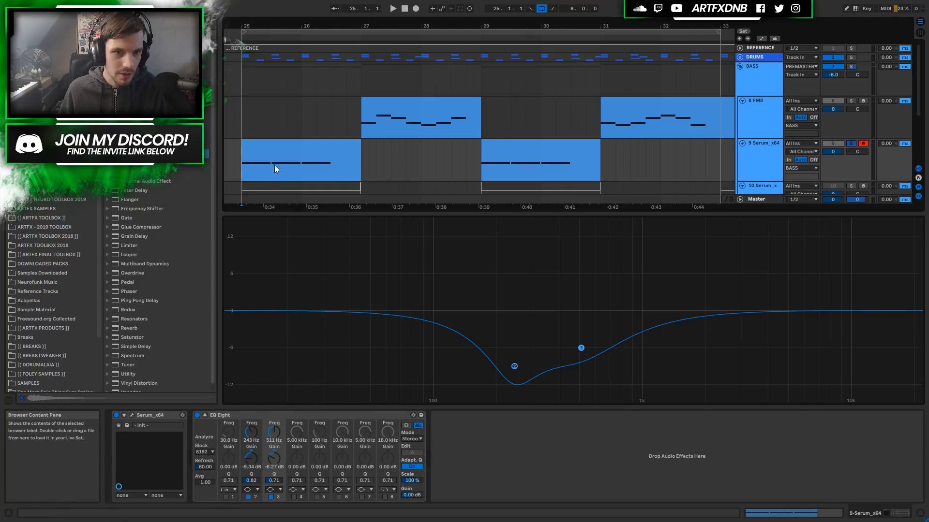
{"action": "key", "text": "space"}
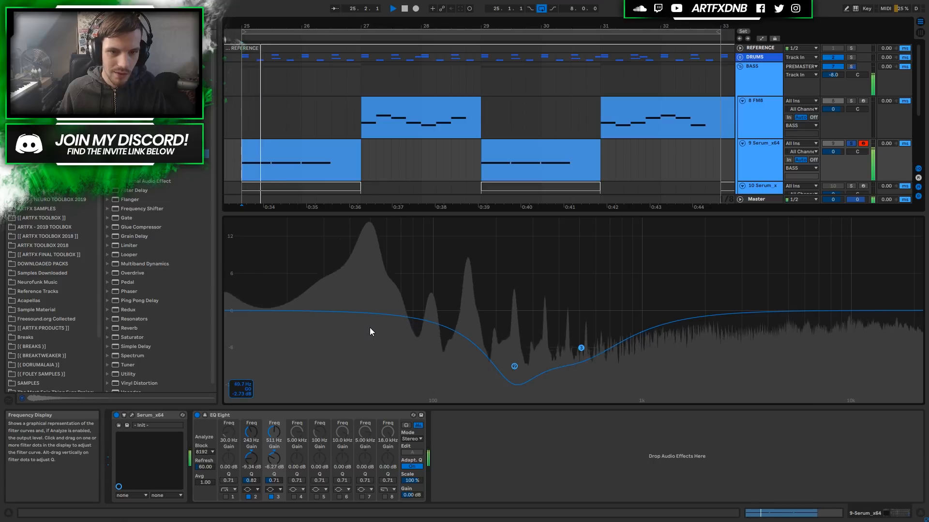
Step: Enable band 4 of the Serum track's EQ Eight and set its frequency to 48.9 Hz
{"action": "left_click", "coordinate": [294, 497]}
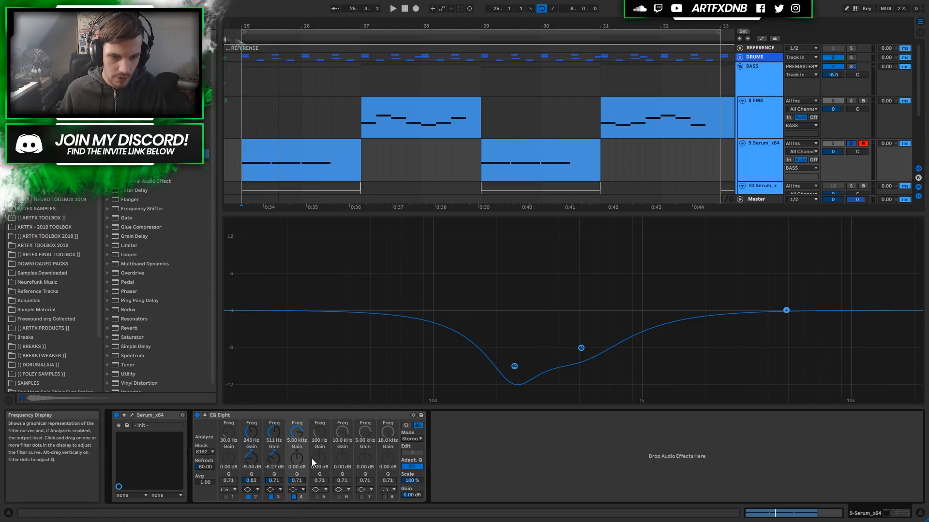
{"action": "left_click_drag", "start_coordinate": [297, 458], "coordinate": [297, 476]}
{"action": "left_click", "coordinate": [296, 450]}
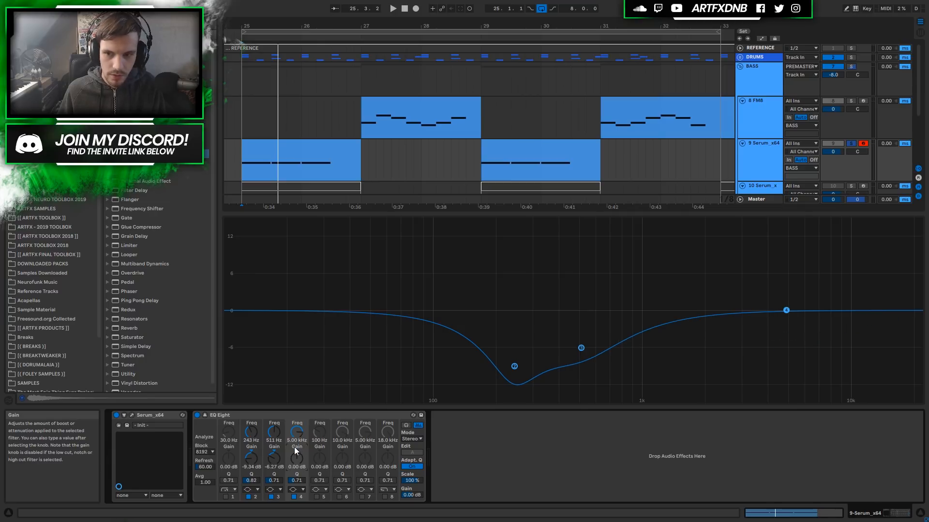
{"action": "left_click_drag", "start_coordinate": [300, 436], "coordinate": [300, 442]}
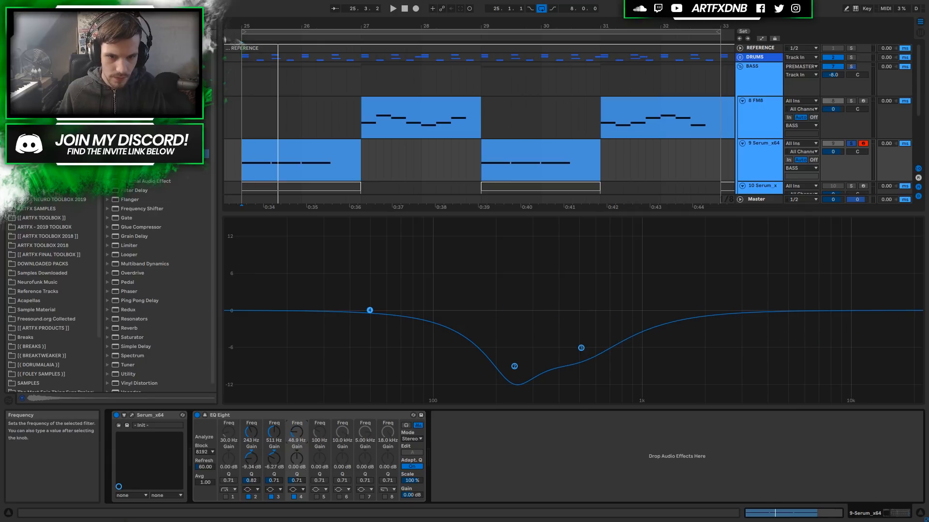
Step: Boost EQ band 4 by 2.14 dB with Q 2.37 while playing back the Serum bass
{"action": "key", "text": "space"}
{"action": "left_click_drag", "start_coordinate": [296, 460], "coordinate": [296, 455]}
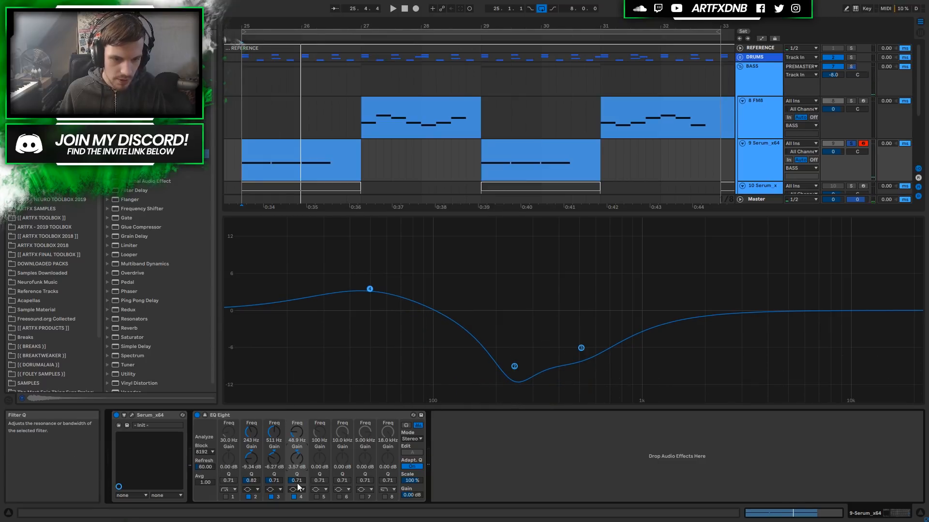
{"action": "key", "text": "space"}
{"action": "left_click_drag", "start_coordinate": [298, 482], "coordinate": [297, 456]}
{"action": "key", "text": "space"}
{"action": "key", "text": "space"}
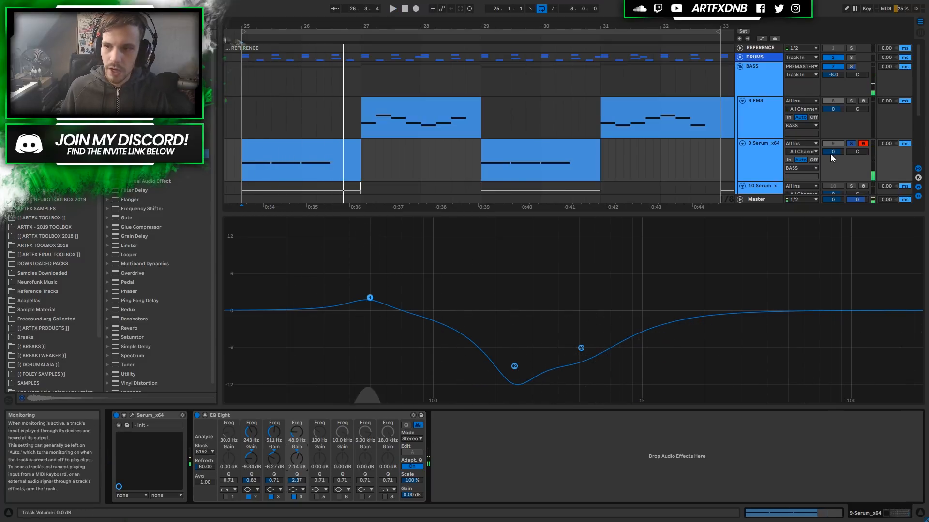
Step: Unsolo the Serum track and play the arrangement to hear the equalized bass in the full mix
{"action": "left_click", "coordinate": [851, 143]}
{"action": "key", "text": "space"}
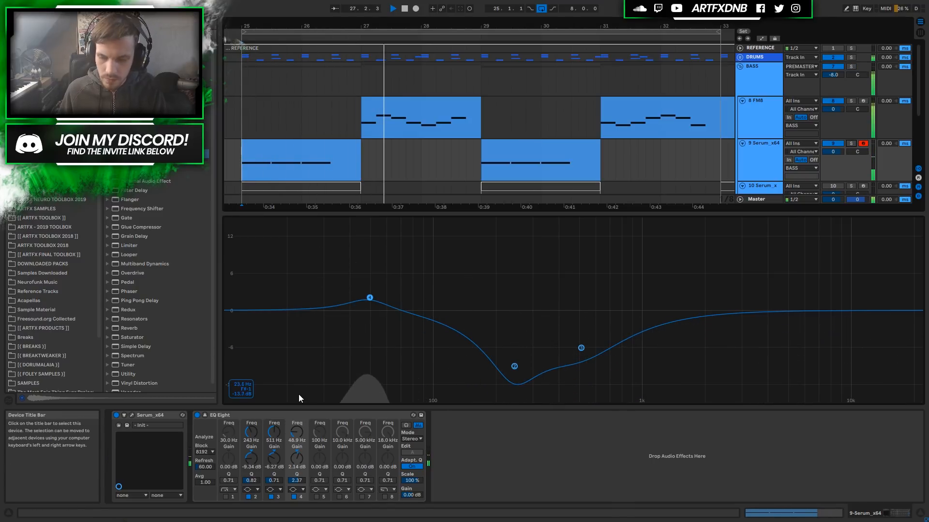
{"action": "key", "text": "space"}
Step: Solo the 8 FM8 track and play its bass clip from bar 27
{"action": "left_click", "coordinate": [762, 116]}
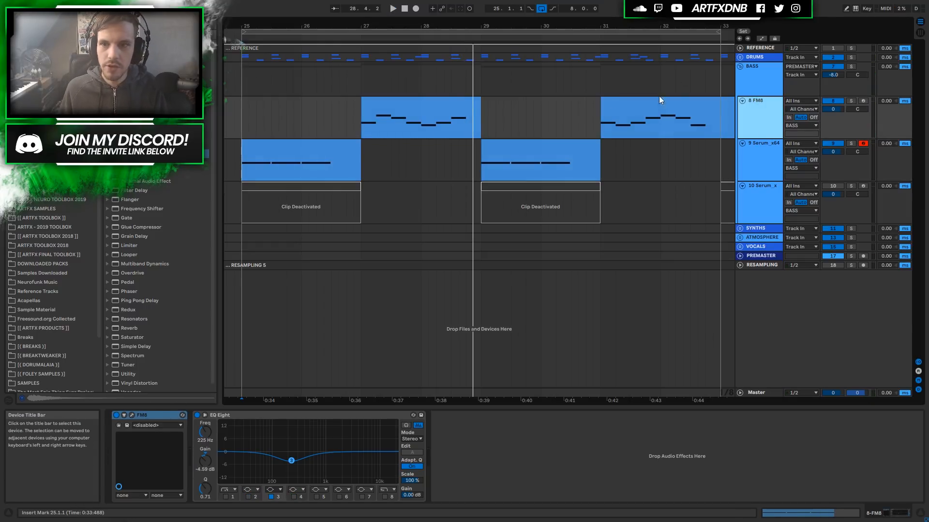
{"action": "left_click", "coordinate": [851, 101]}
{"action": "left_click", "coordinate": [360, 124]}
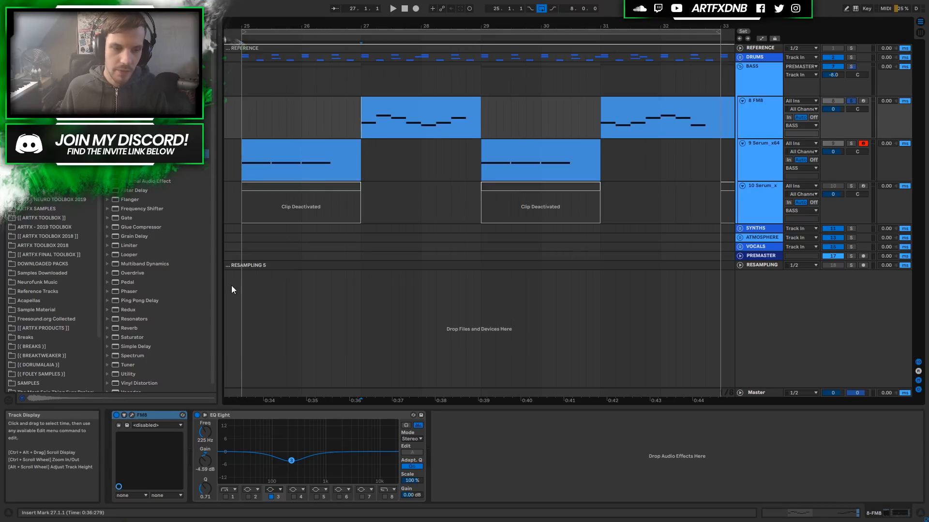
{"action": "key", "text": "space"}
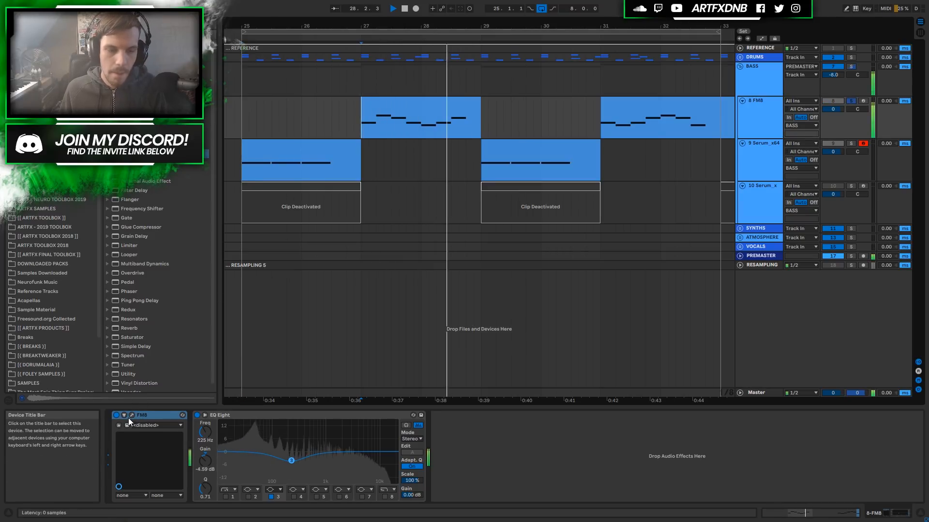
{"action": "key", "text": "space"}
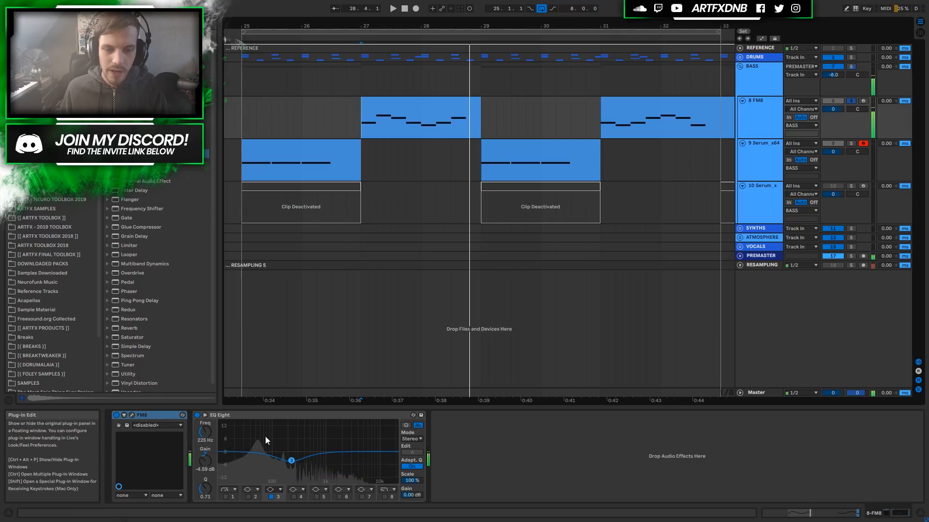
Step: Try high-frequency bands in FM8's EQ Eight, boosting 7.74 kHz by 7.07 dB and cutting 7.11 kHz by 3.60 dB while listening
{"action": "left_click", "coordinate": [362, 497]}
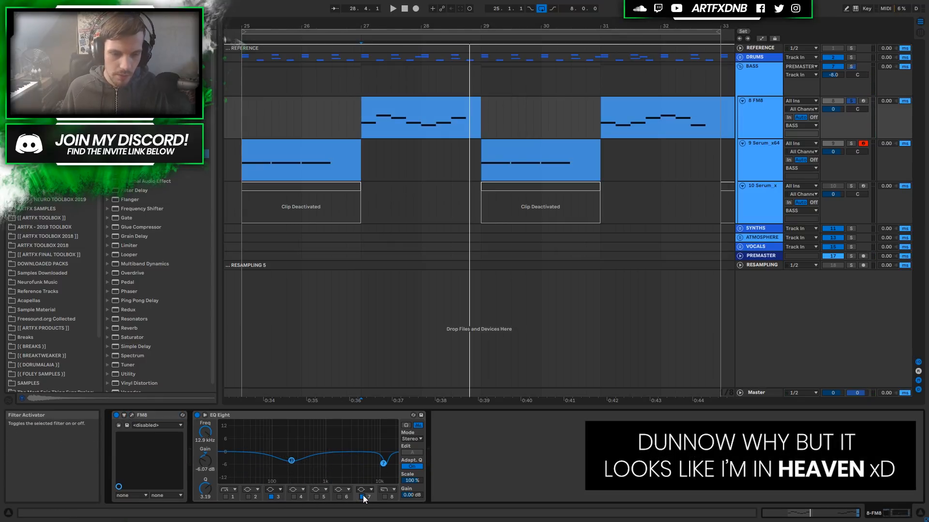
{"action": "left_click_drag", "start_coordinate": [377, 451], "coordinate": [371, 438]}
{"action": "key", "text": "space"}
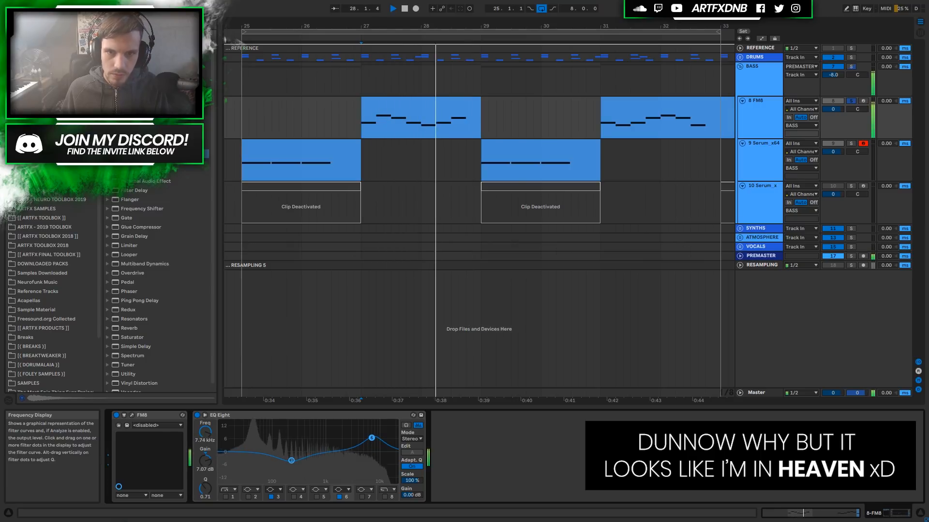
{"action": "key", "text": "space"}
{"action": "left_click_drag", "start_coordinate": [372, 438], "coordinate": [369, 459]}
{"action": "key", "text": "space"}
{"action": "key", "text": "space"}
{"action": "key", "text": "space"}
{"action": "key", "text": "space"}
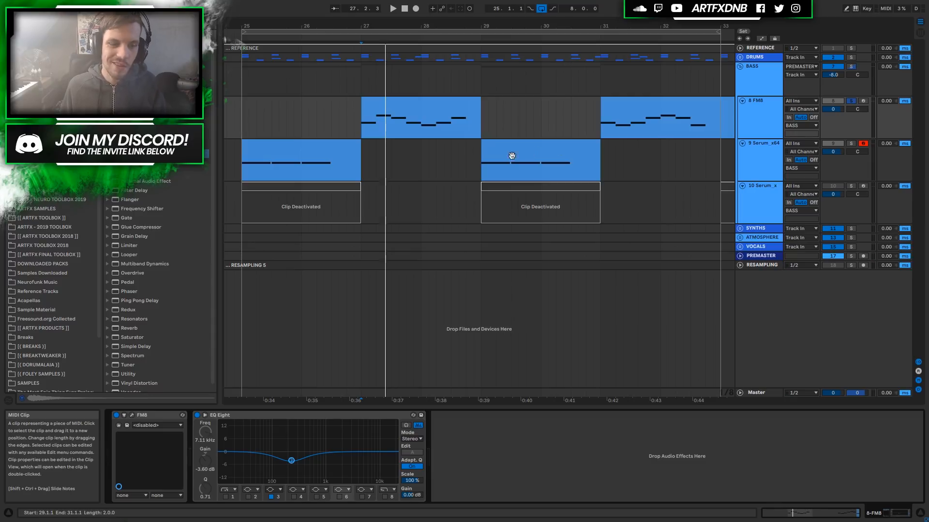
Step: Open the FM8 instrument's plug-in window and position it over the arrangement with the FM Matrix in view
{"action": "left_click", "coordinate": [137, 415]}
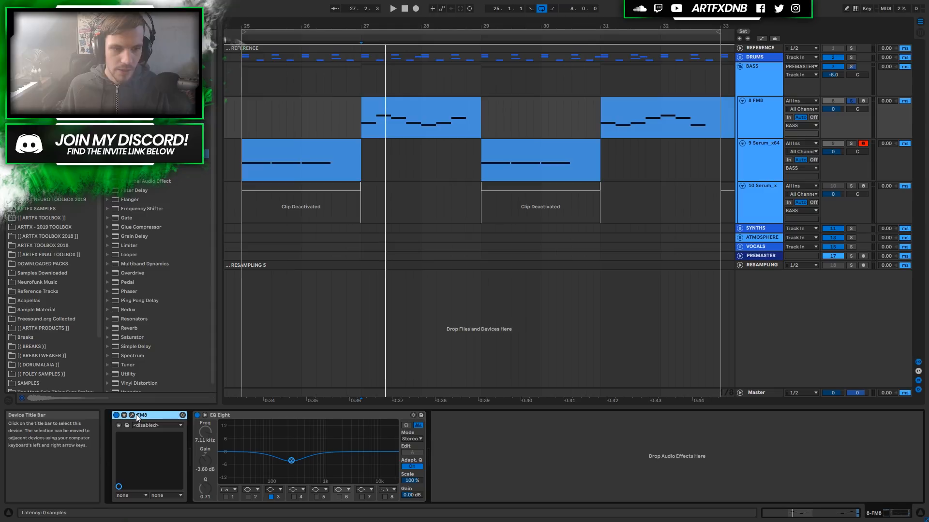
{"action": "left_click", "coordinate": [130, 414]}
{"action": "left_click_drag", "start_coordinate": [700, 201], "coordinate": [710, 139]}
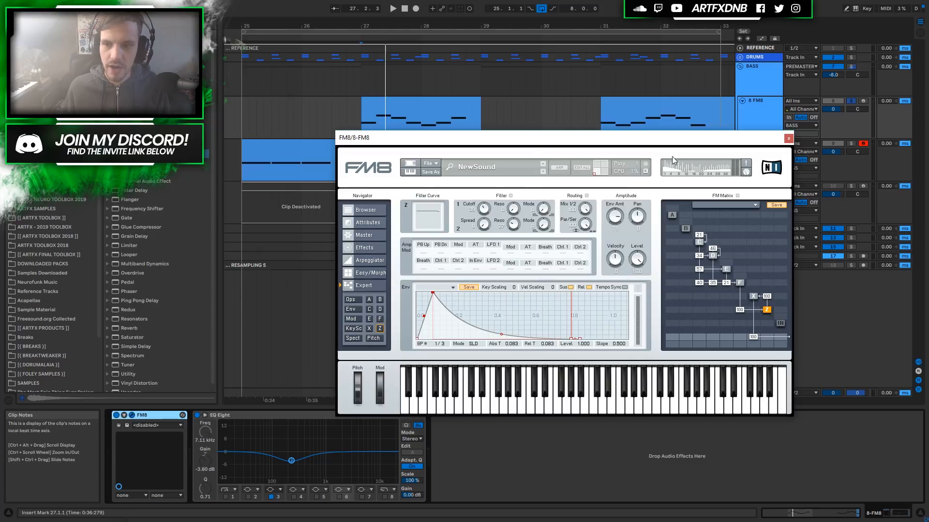
{"action": "left_click_drag", "start_coordinate": [573, 147], "coordinate": [546, 143]}
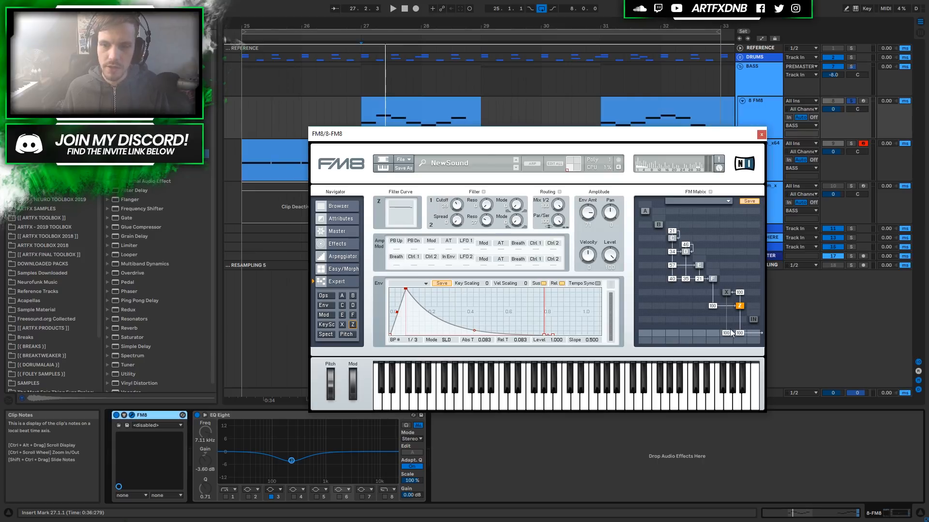
Step: Compare the FM8 bass with operator Z routed to the output at 100 and with only operator X going out
{"action": "key", "text": "space"}
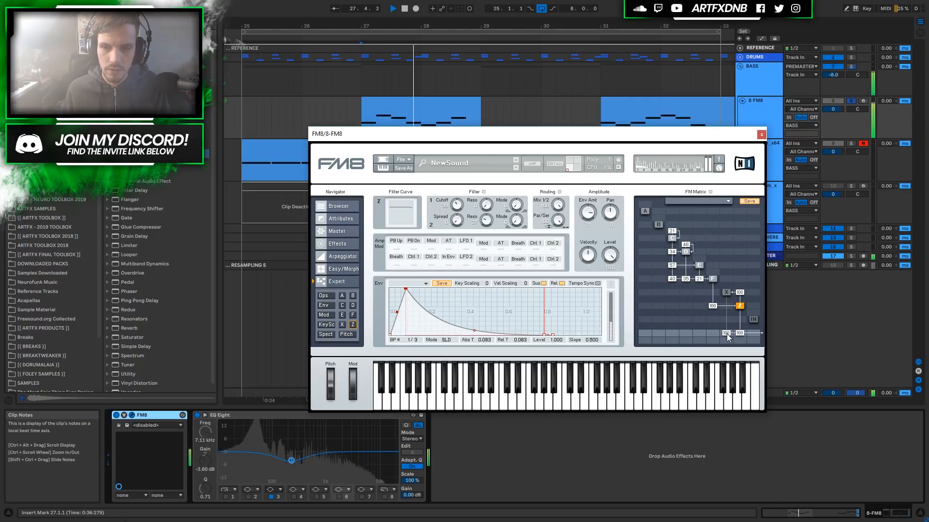
{"action": "key", "text": "space"}
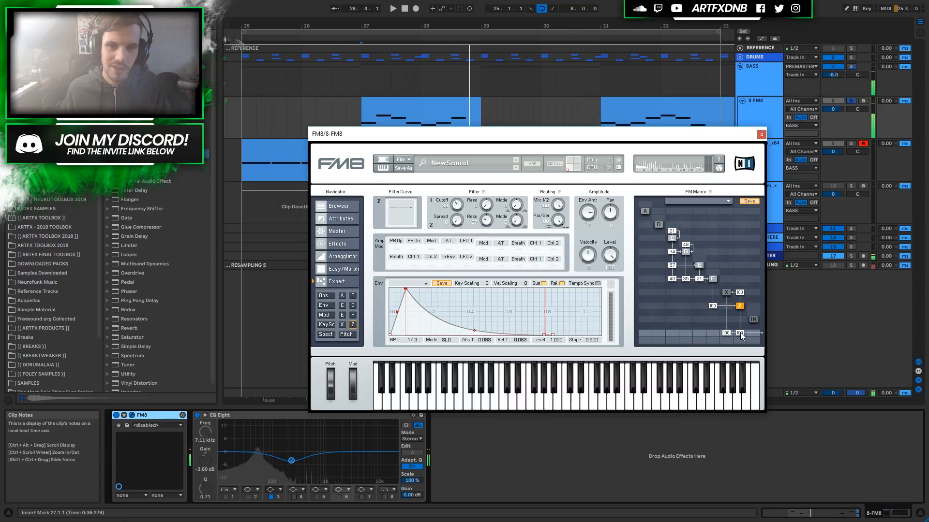
{"action": "key", "text": "space"}
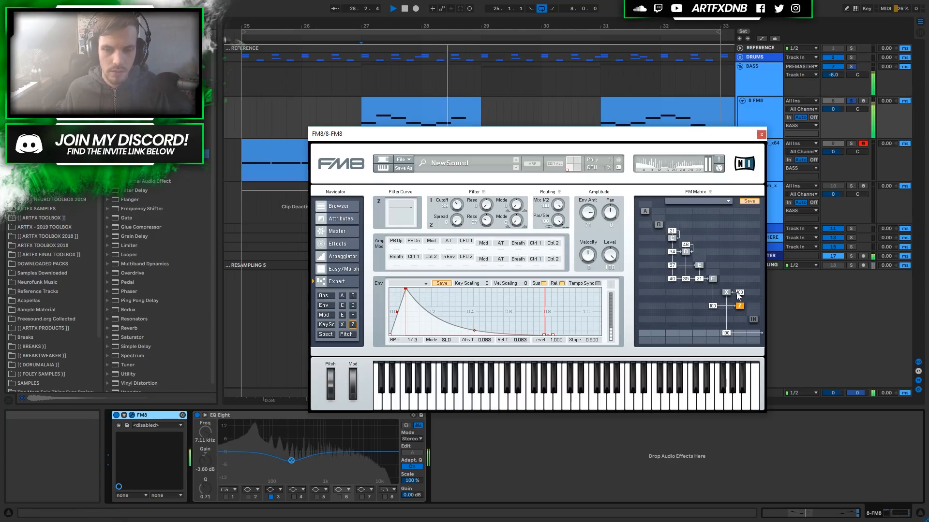
{"action": "key", "text": "space"}
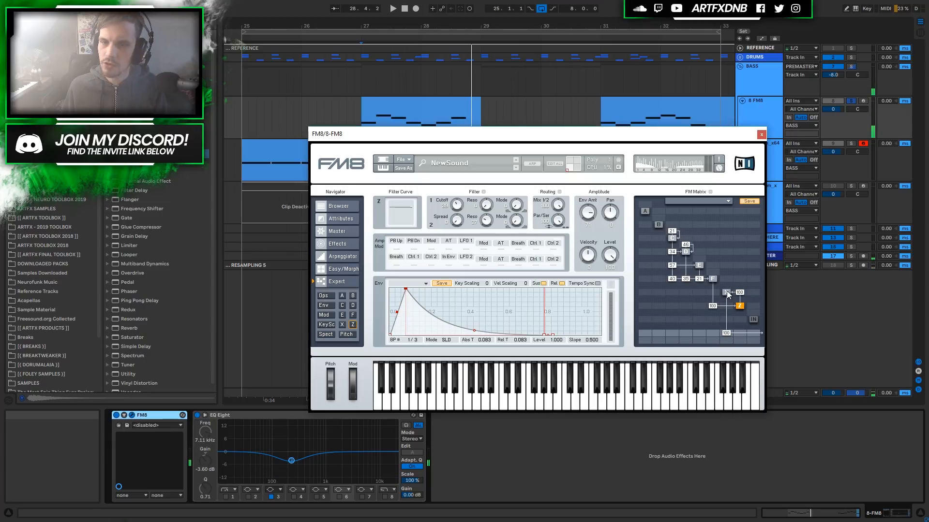
Step: Examine operator X's noise and saturator settings in FM8, and replay the FM8 bass from bar 27
{"action": "left_click", "coordinate": [726, 293]}
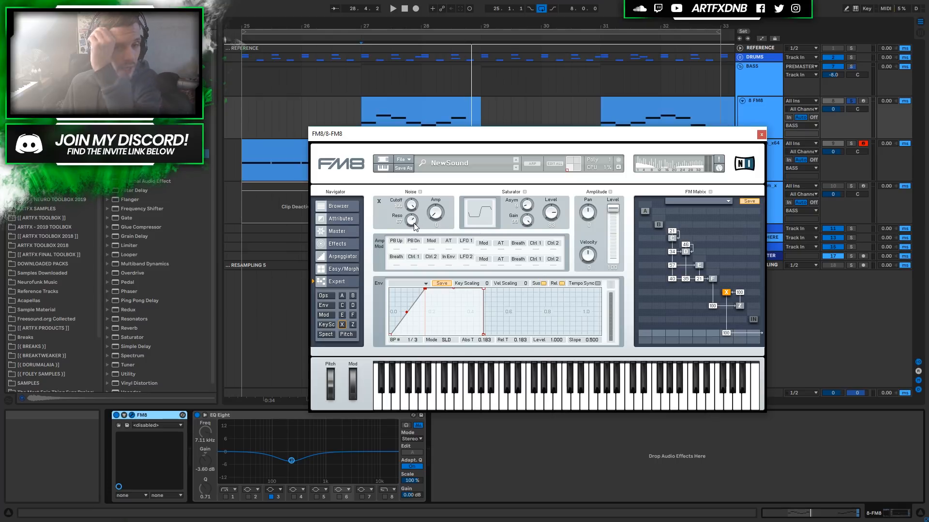
{"action": "left_click_drag", "start_coordinate": [438, 217], "coordinate": [436, 188]}
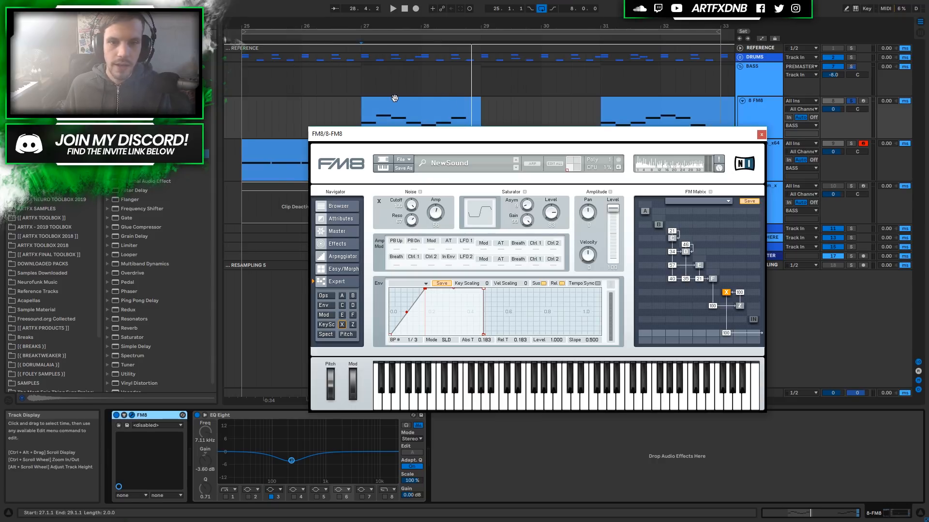
{"action": "left_click", "coordinate": [345, 113]}
{"action": "key", "text": "space"}
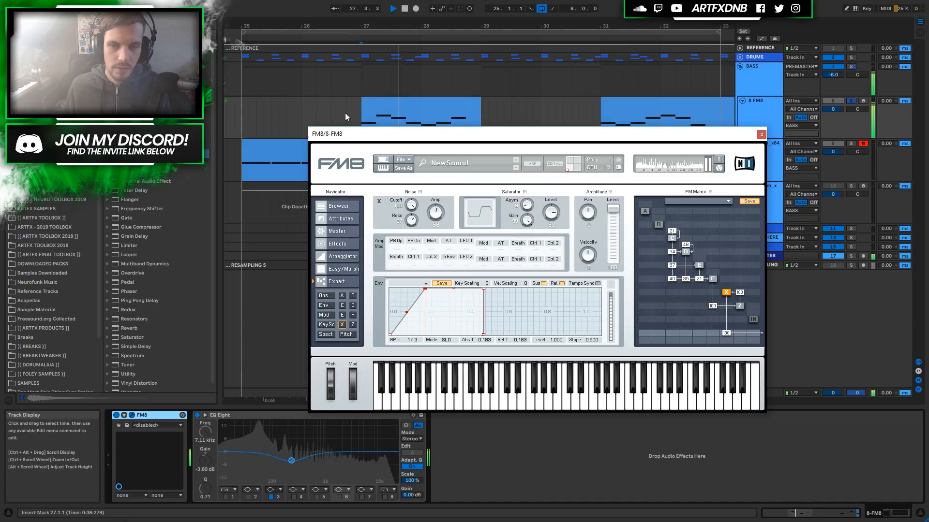
{"action": "key", "text": "space"}
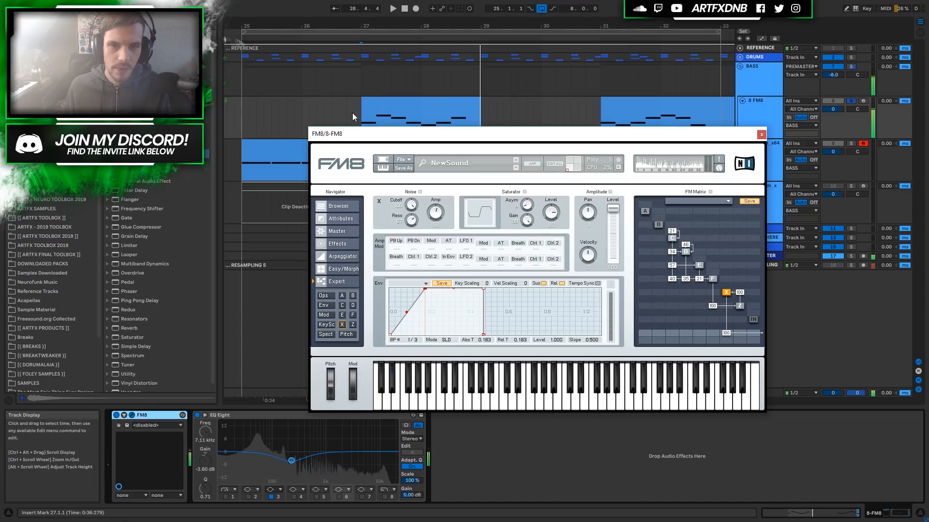
Step: Solo the Serum bass track and audition its clip from bar 25
{"action": "left_click", "coordinate": [258, 154]}
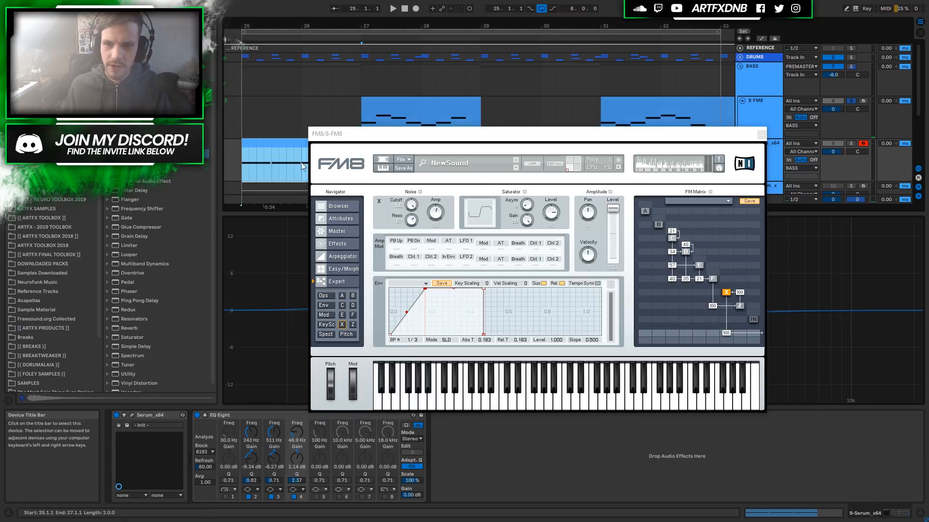
{"action": "left_click", "coordinate": [851, 144]}
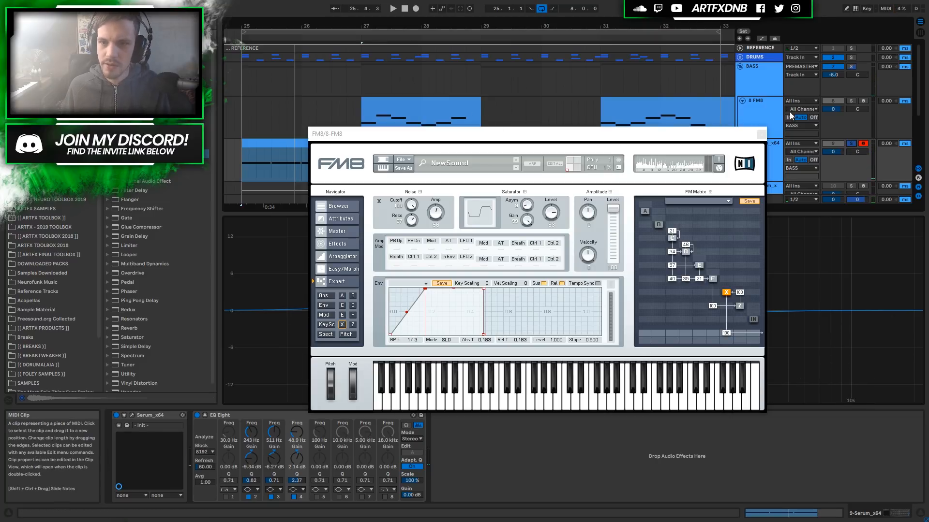
Step: Enlarge the EQ Eight spectrum display on the FM8 track and close the FM8 plug-in window
{"action": "left_click", "coordinate": [763, 112]}
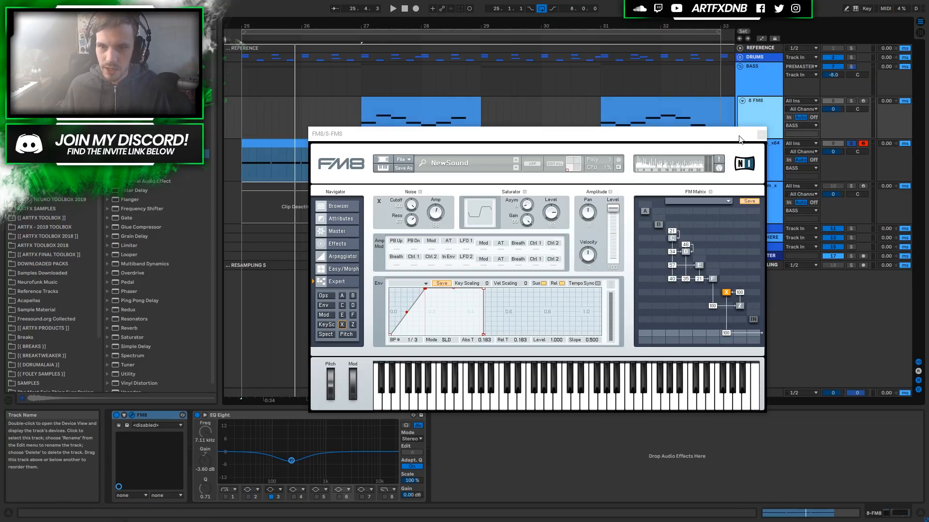
{"action": "left_click", "coordinate": [205, 416]}
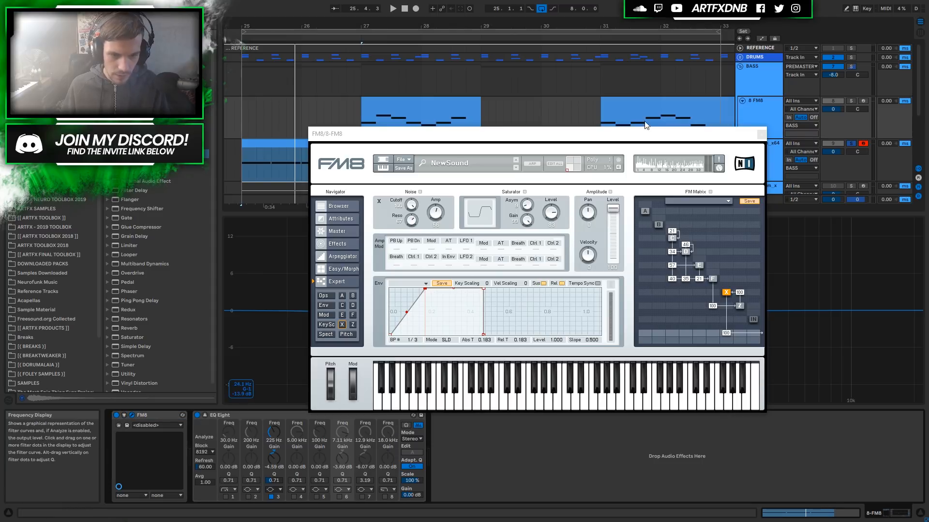
{"action": "left_click", "coordinate": [761, 134]}
Step: Solo the FM8 track and play it from bar 27 while examining its high end in EQ Eight's spectrum
{"action": "key", "text": "space"}
{"action": "key", "text": "space"}
{"action": "key", "text": "space"}
{"action": "key", "text": "space"}
{"action": "left_click", "coordinate": [365, 121]}
{"action": "key", "text": "space"}
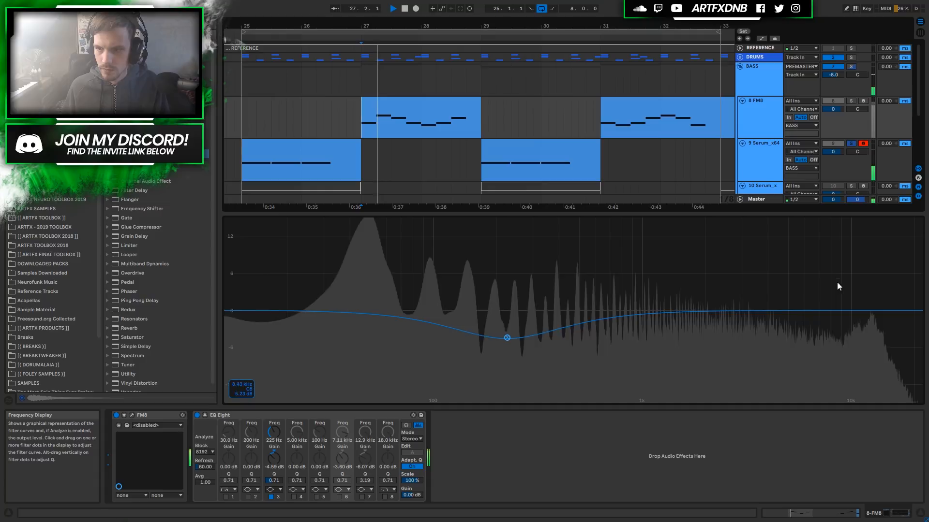
{"action": "key", "text": "space"}
{"action": "left_click", "coordinate": [849, 102]}
{"action": "key", "text": "space"}
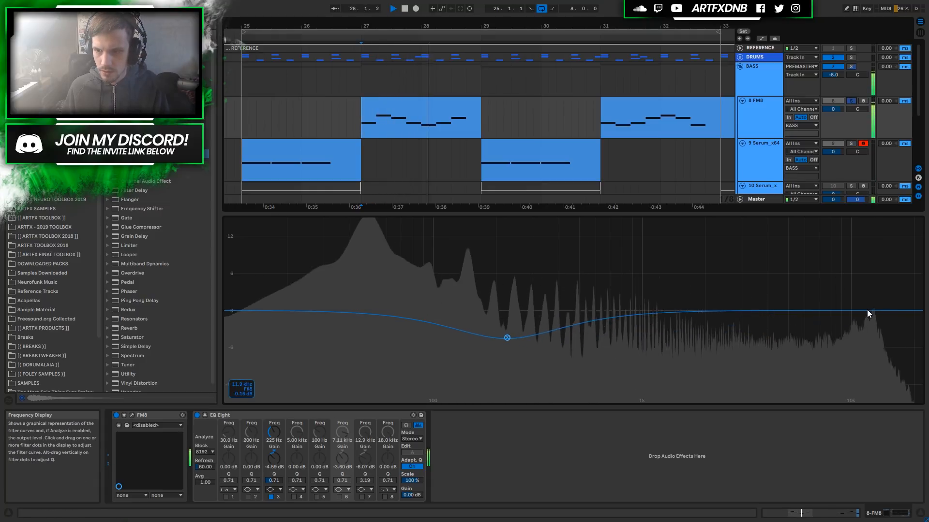
{"action": "key", "text": "space"}
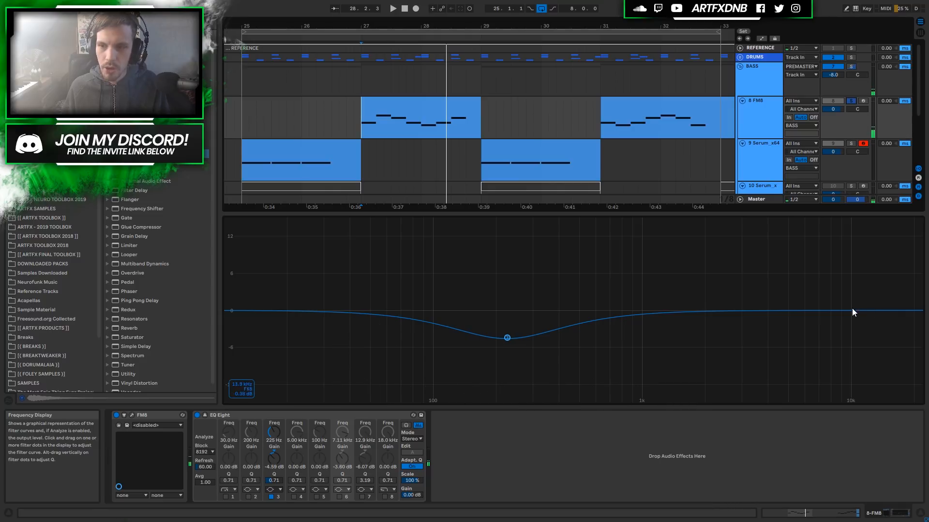
Step: Solo the Serum bass and play its clip from bar 25, examining the spectrum in its EQ Eight
{"action": "left_click", "coordinate": [776, 150]}
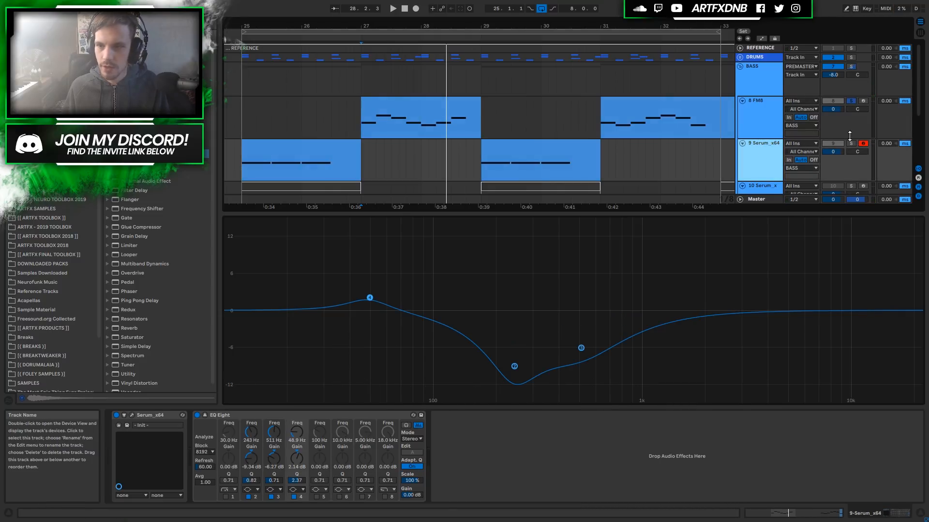
{"action": "left_click", "coordinate": [850, 143]}
{"action": "key", "text": "space"}
{"action": "key", "text": "space"}
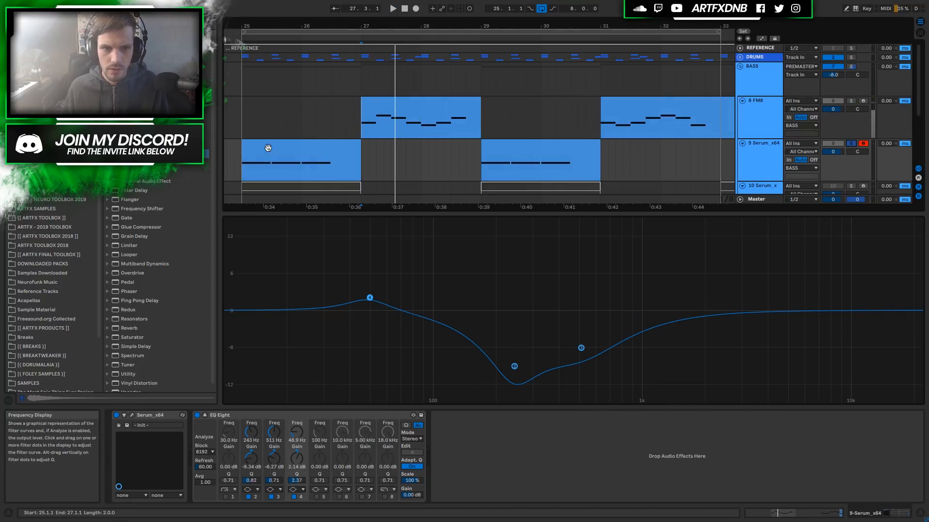
{"action": "left_click", "coordinate": [265, 144]}
{"action": "key", "text": "space"}
{"action": "key", "text": "space"}
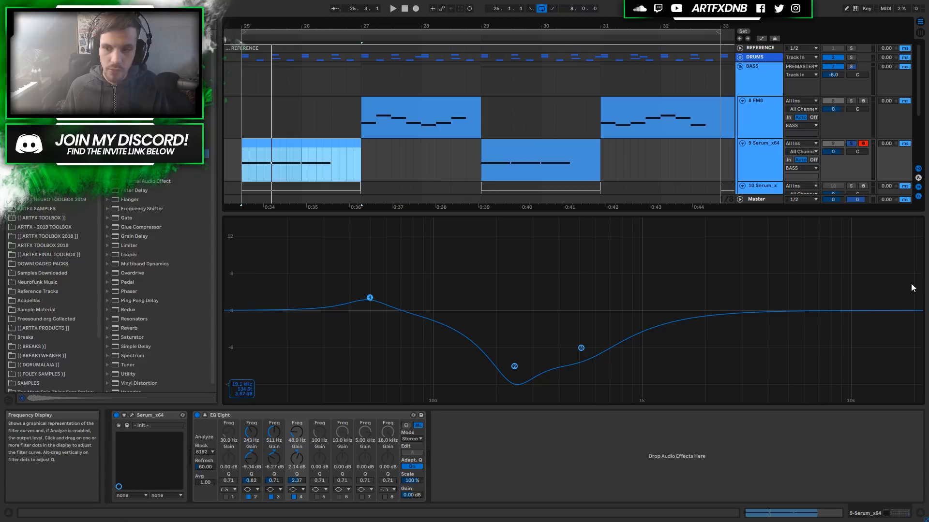
Step: Solo FM8 again and replay its clip at bar 27 to examine the high-frequency peak just above 10 kHz
{"action": "left_click", "coordinate": [435, 110]}
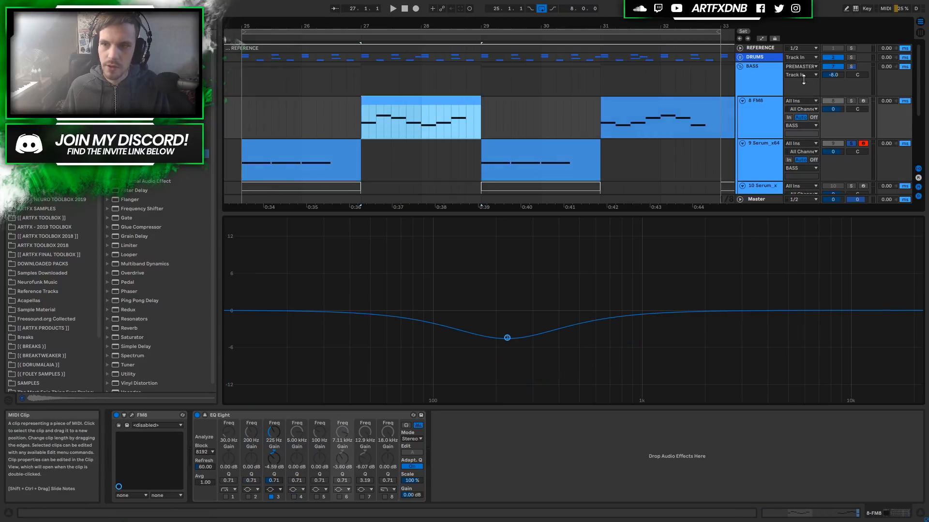
{"action": "left_click", "coordinate": [851, 101]}
{"action": "key", "text": "space"}
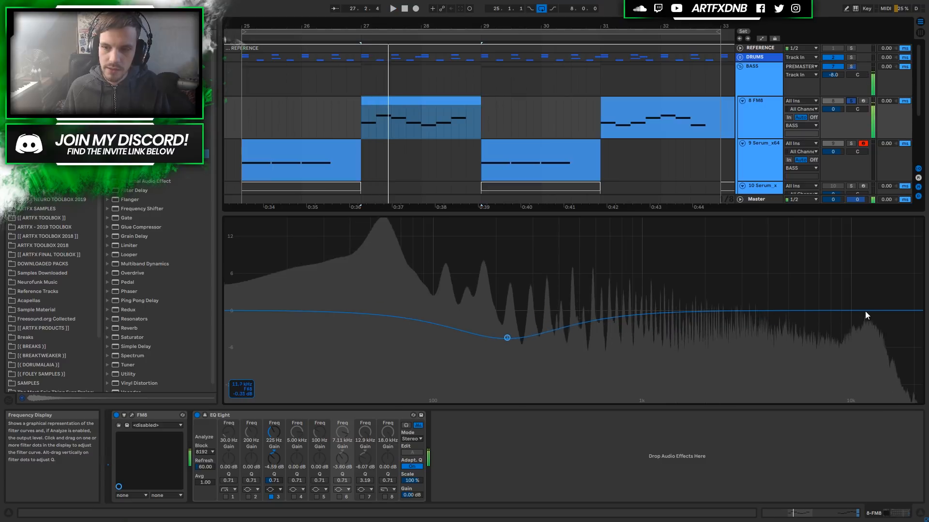
{"action": "key", "text": "space"}
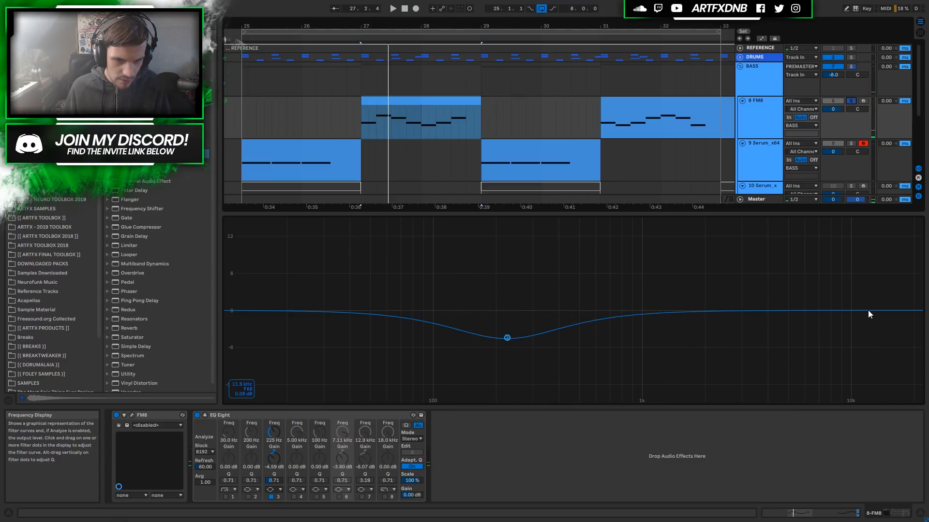
{"action": "key", "text": "space"}
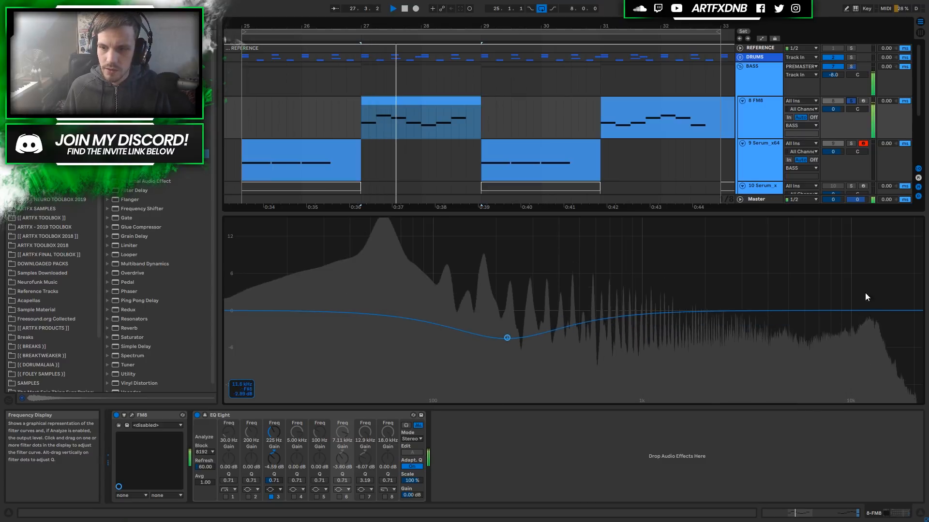
{"action": "key", "text": "space"}
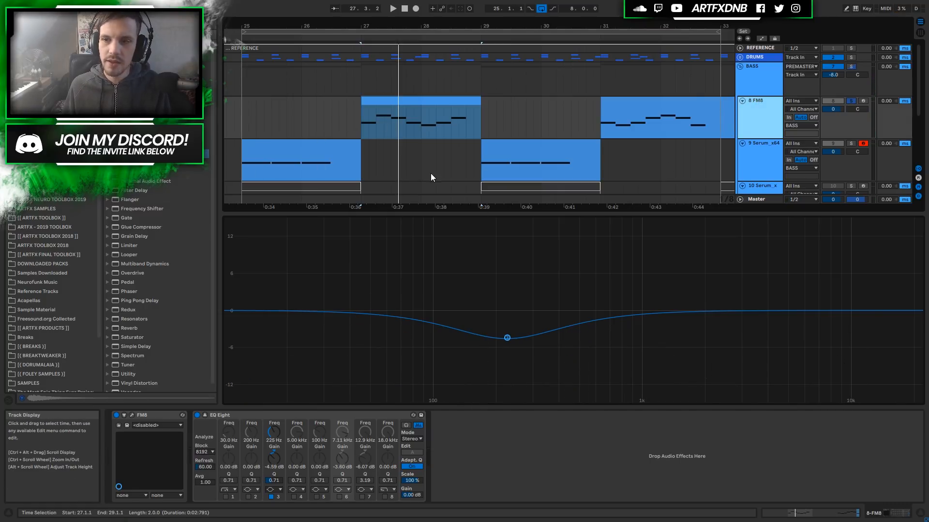
{"action": "left_click", "coordinate": [364, 121]}
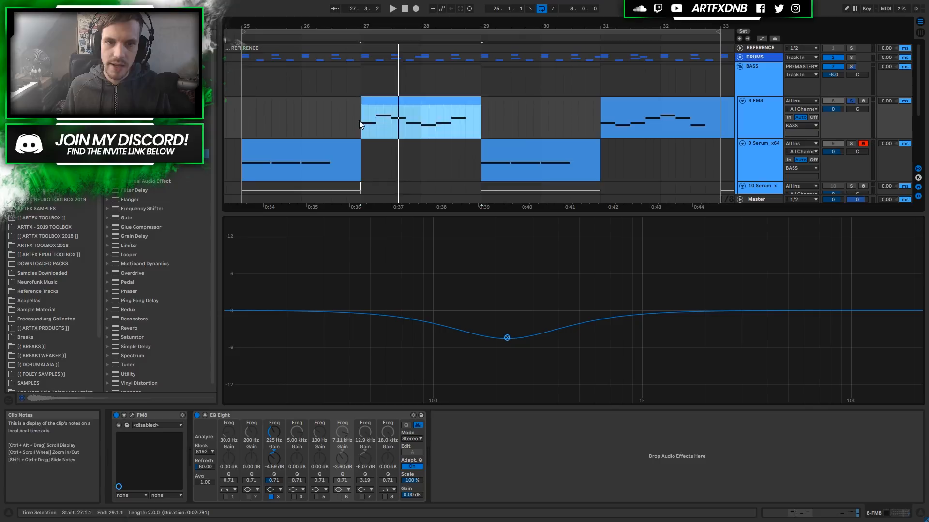
{"action": "left_click", "coordinate": [385, 109]}
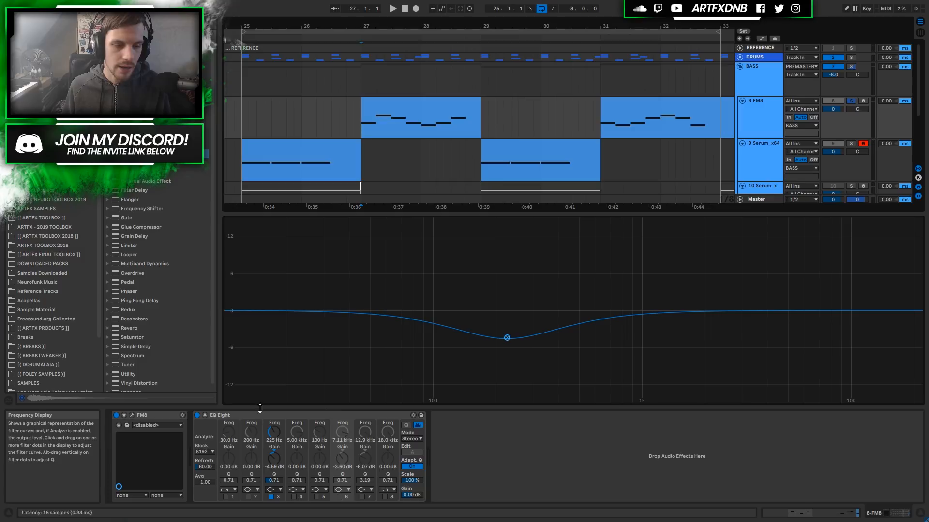
Step: Reopen the FM8 plug-in and examine the settings of operators Z and X
{"action": "left_click", "coordinate": [132, 415]}
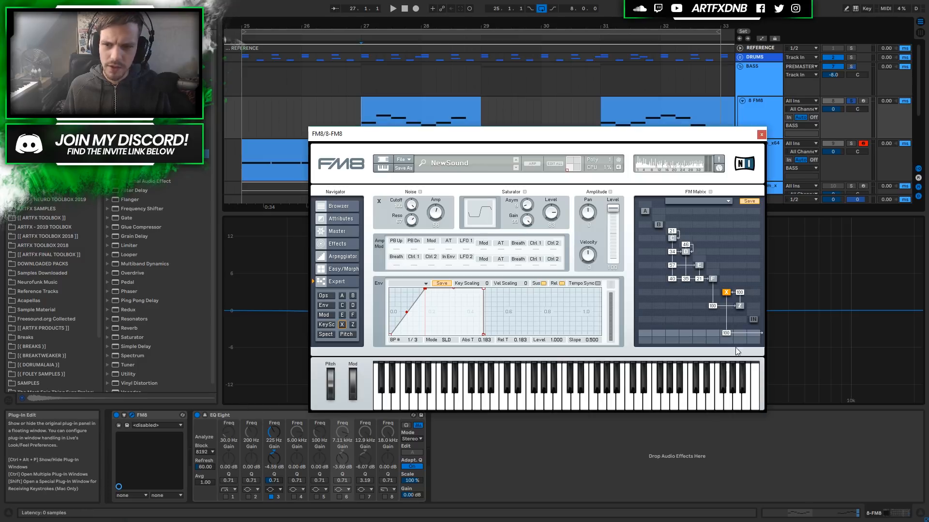
{"action": "left_click", "coordinate": [740, 306]}
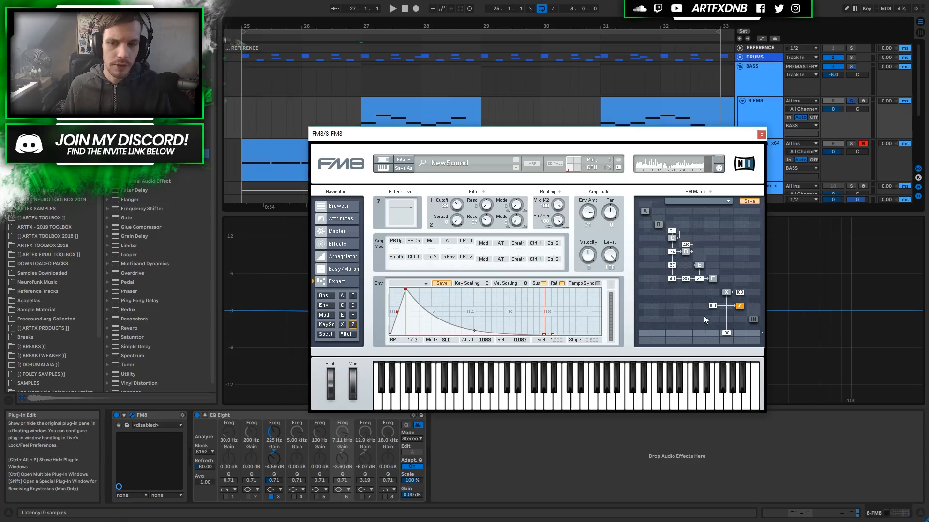
{"action": "left_click", "coordinate": [725, 292]}
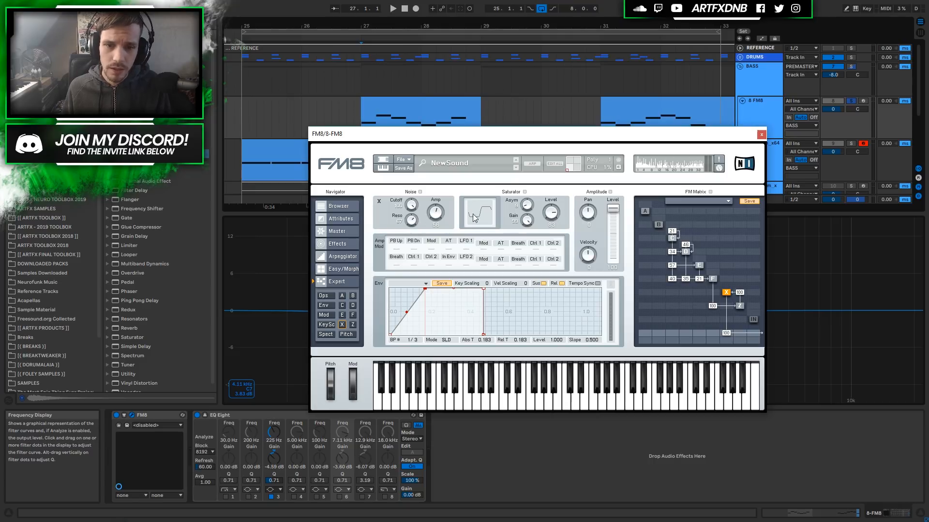
Step: Move FM8's window off the first bass clips and try a different noise resonance on operator X during playback from bar 27
{"action": "left_click_drag", "start_coordinate": [497, 134], "coordinate": [279, 103]}
{"action": "key", "text": "space"}
{"action": "key", "text": "space"}
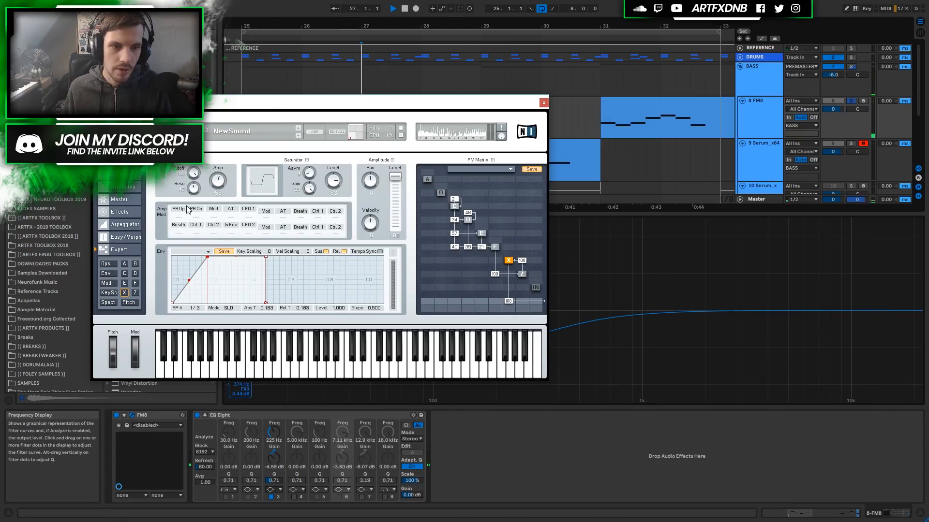
{"action": "key", "text": "space"}
{"action": "key", "text": "space"}
{"action": "left_click_drag", "start_coordinate": [192, 189], "coordinate": [192, 205]}
{"action": "key", "text": "space"}
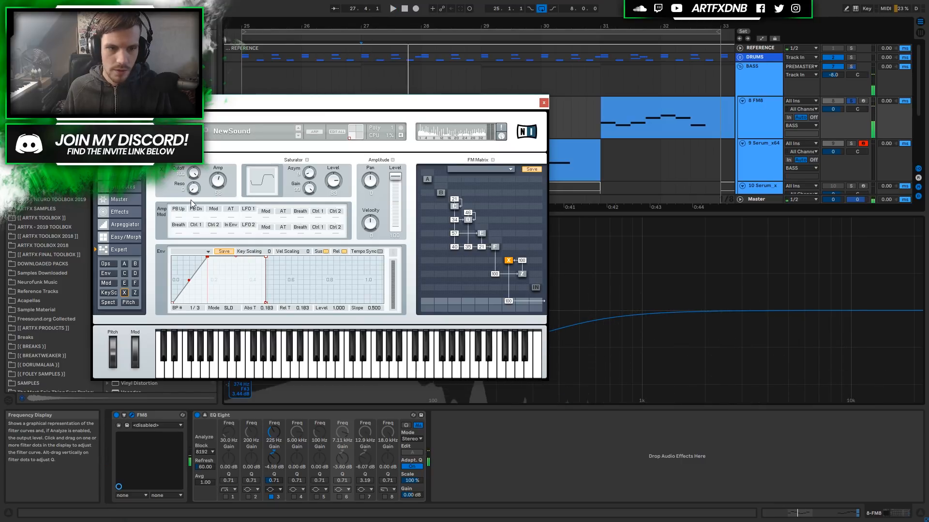
Step: Try a higher noise Amp and a different noise Cutoff on operator X while replaying the FM8 bass from bar 27
{"action": "key", "text": "space"}
{"action": "key", "text": "space"}
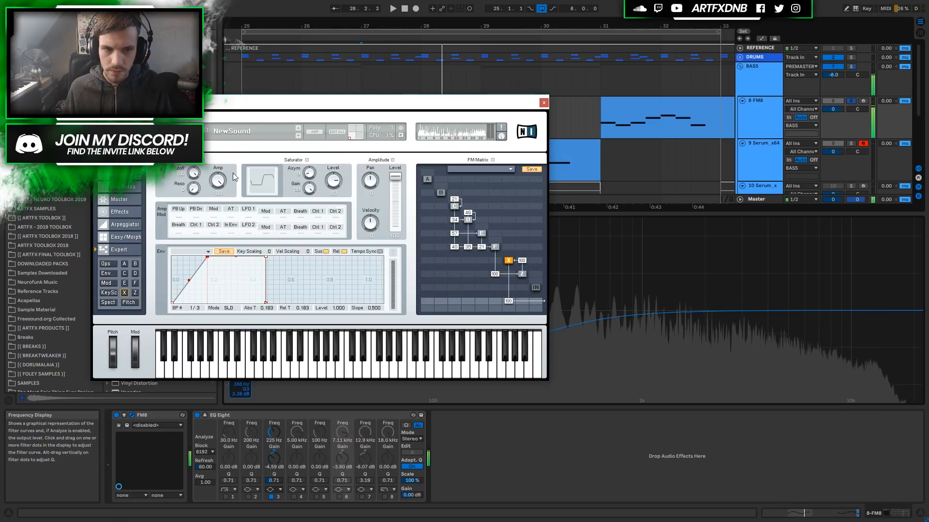
{"action": "key", "text": "space"}
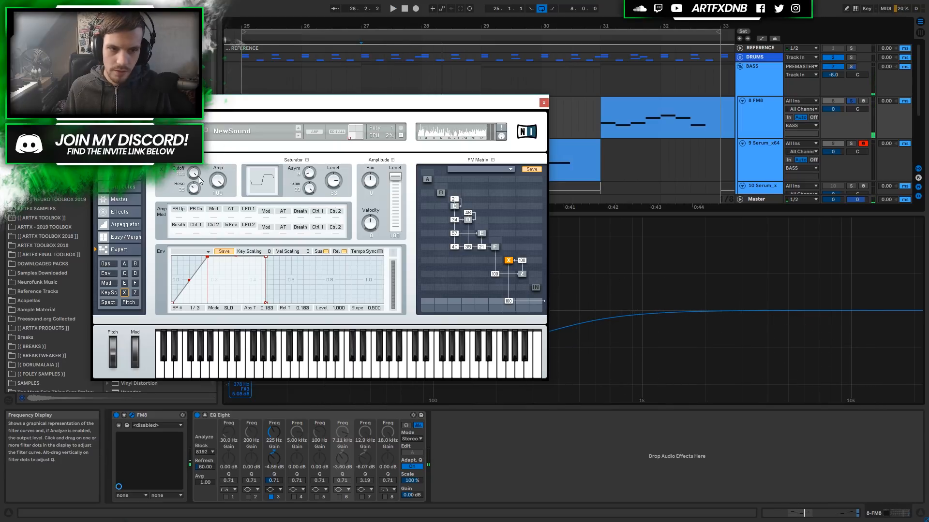
{"action": "key", "text": "space"}
{"action": "scroll", "coordinate": [197, 180], "scroll_direction": "up", "scroll_amount": 5}
{"action": "left_click_drag", "start_coordinate": [196, 176], "coordinate": [196, 184]}
{"action": "key", "text": "space"}
{"action": "key", "text": "space"}
{"action": "key", "text": "space"}
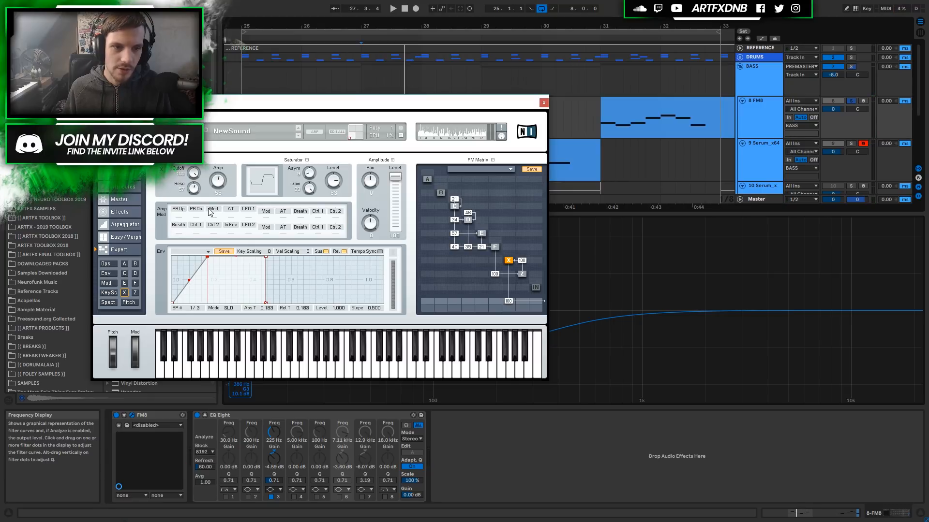
{"action": "key", "text": "space"}
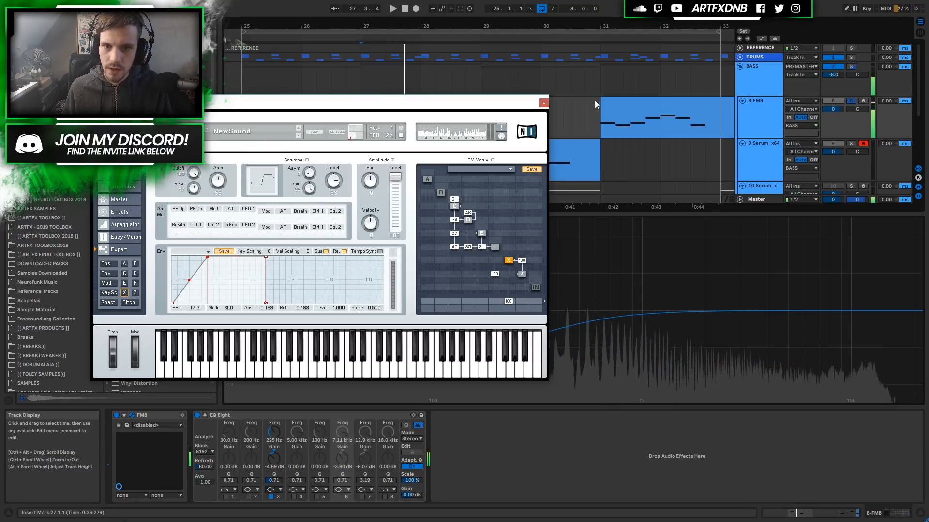
Step: Close the FM8 window, unsolo the bass, and play the full mix from just before bar 25
{"action": "left_click", "coordinate": [541, 106]}
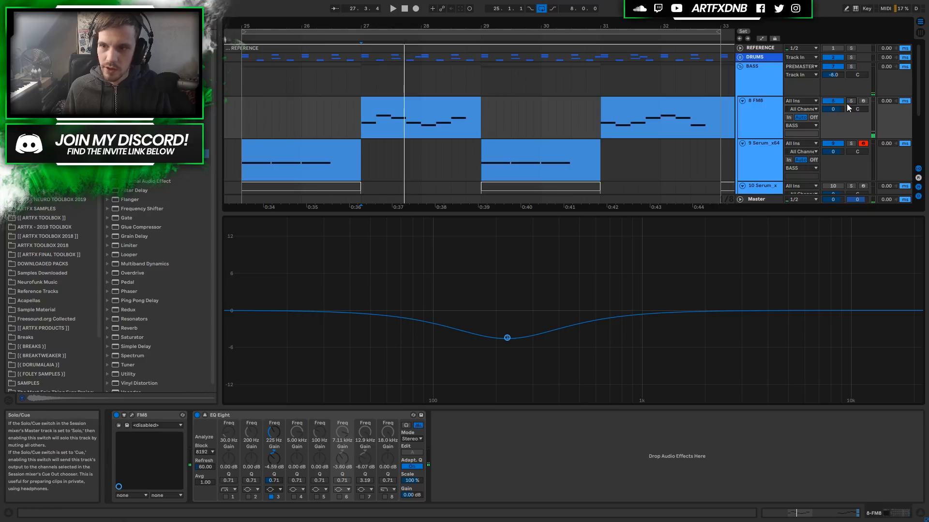
{"action": "left_click", "coordinate": [249, 81]}
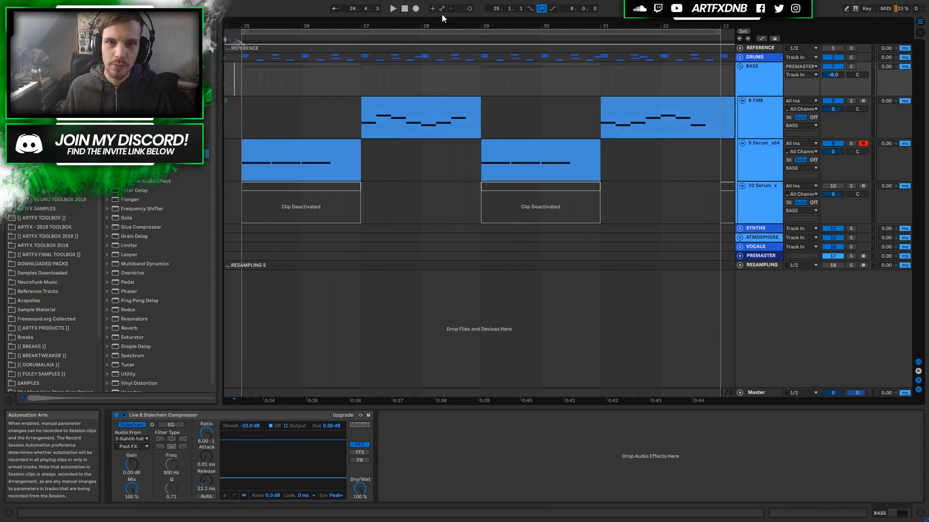
{"action": "key", "text": "space"}
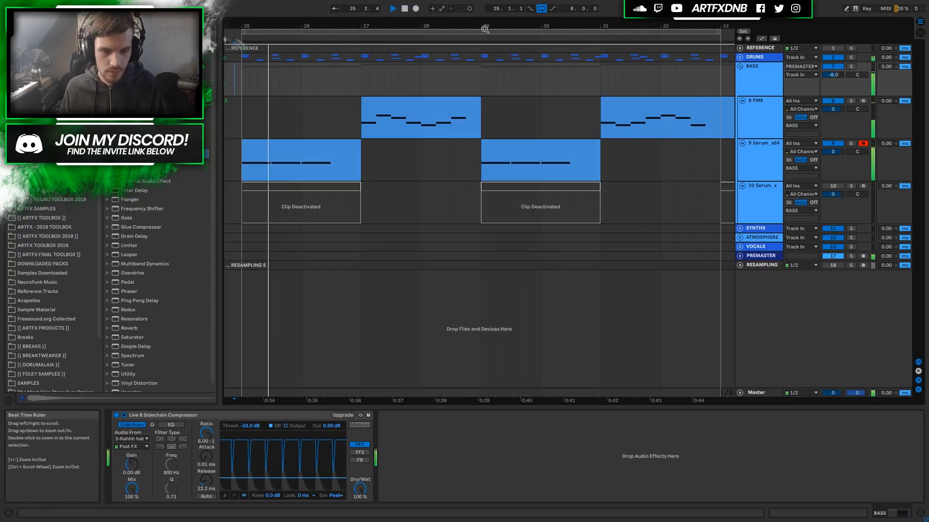
Step: Try operator C in FM8 with the 6th Formant and 5th Formant waveforms and Invert off during full-mix playback
{"action": "left_click", "coordinate": [774, 109]}
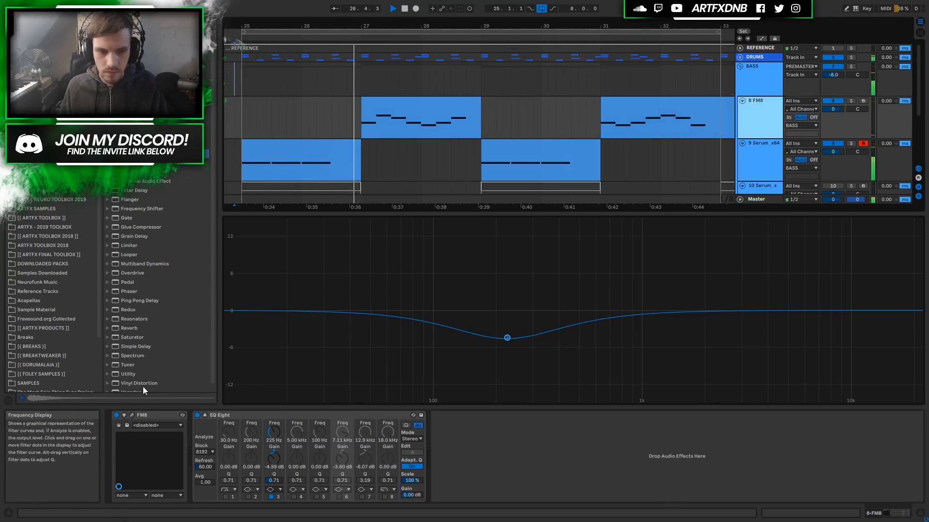
{"action": "left_click", "coordinate": [132, 415]}
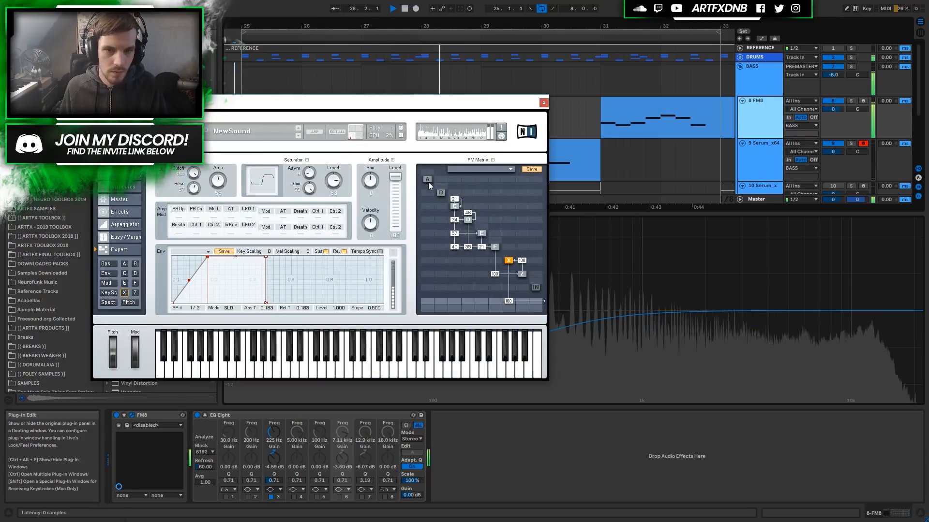
{"action": "left_click", "coordinate": [467, 220]}
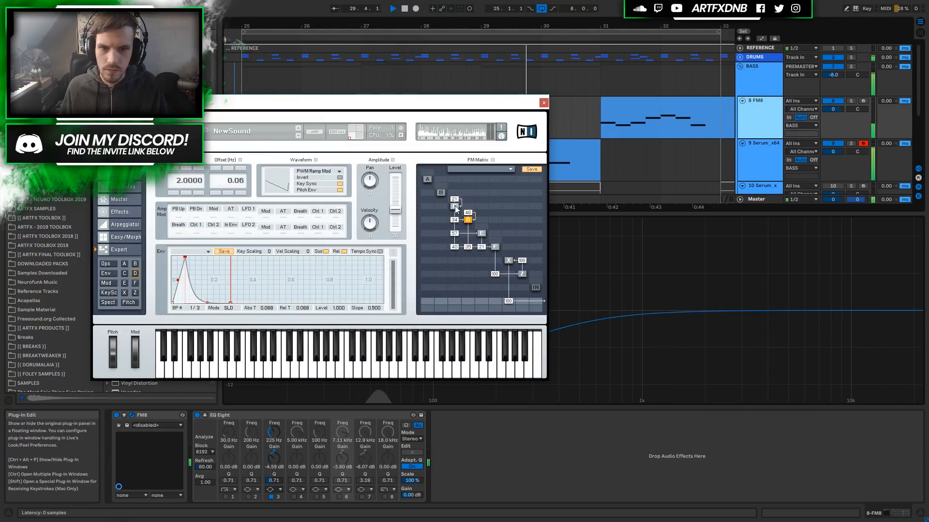
{"action": "left_click", "coordinate": [455, 207]}
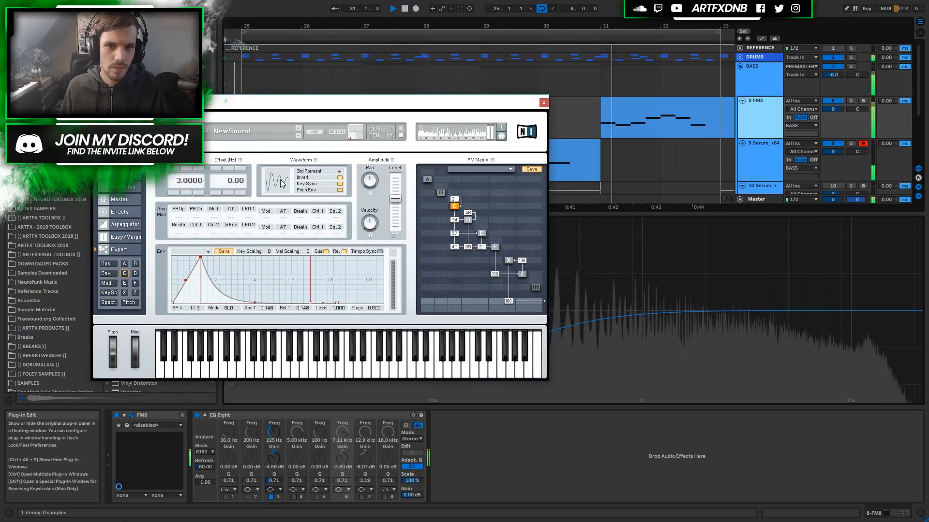
{"action": "left_click_drag", "start_coordinate": [277, 184], "coordinate": [275, 173]}
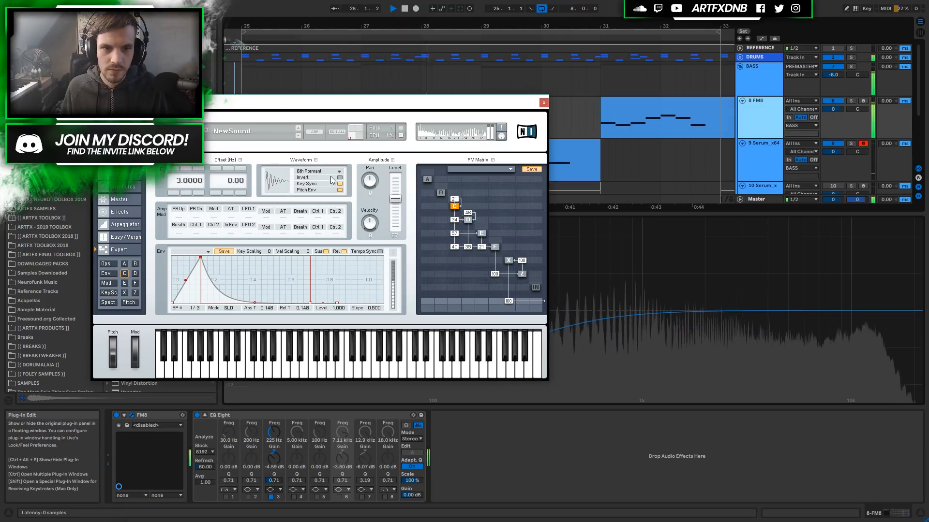
{"action": "left_click_drag", "start_coordinate": [278, 181], "coordinate": [278, 184]}
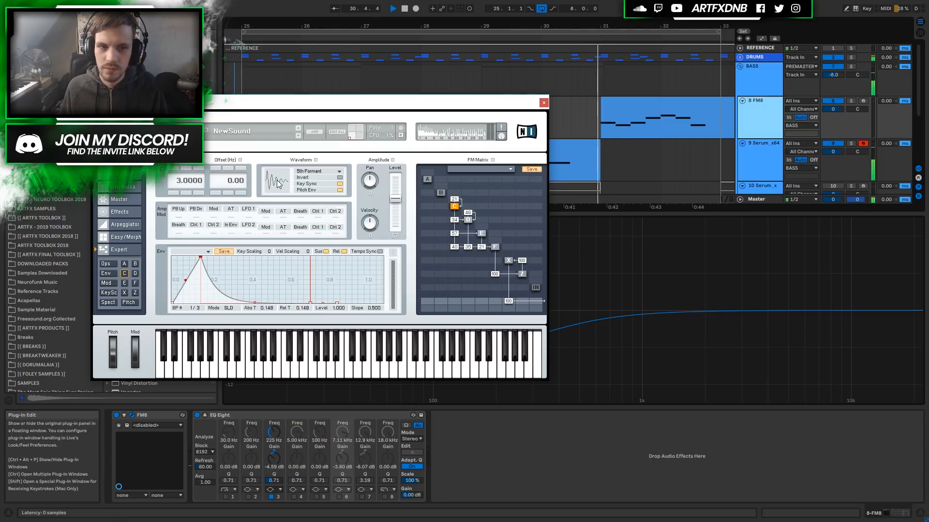
{"action": "key", "text": "space"}
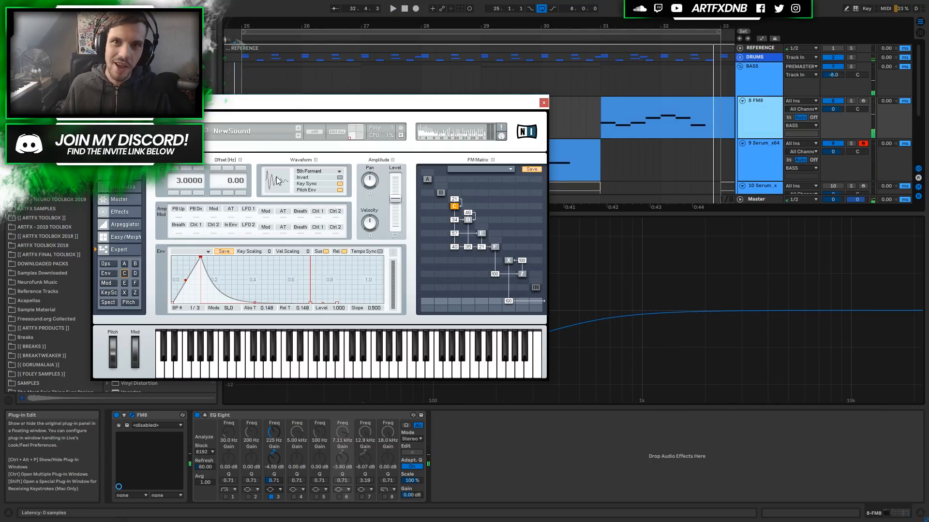
Step: Set operator C's waveform back to 3rd Formant with Invert on, and close the FM8 window
{"action": "left_click_drag", "start_coordinate": [278, 177], "coordinate": [278, 185]}
{"action": "left_click", "coordinate": [341, 178]}
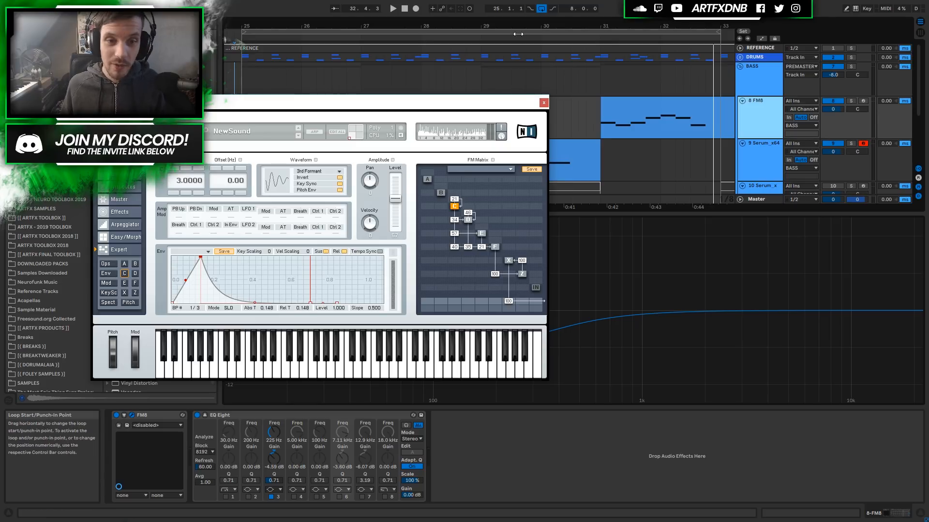
{"action": "left_click_drag", "start_coordinate": [528, 107], "coordinate": [645, 107]}
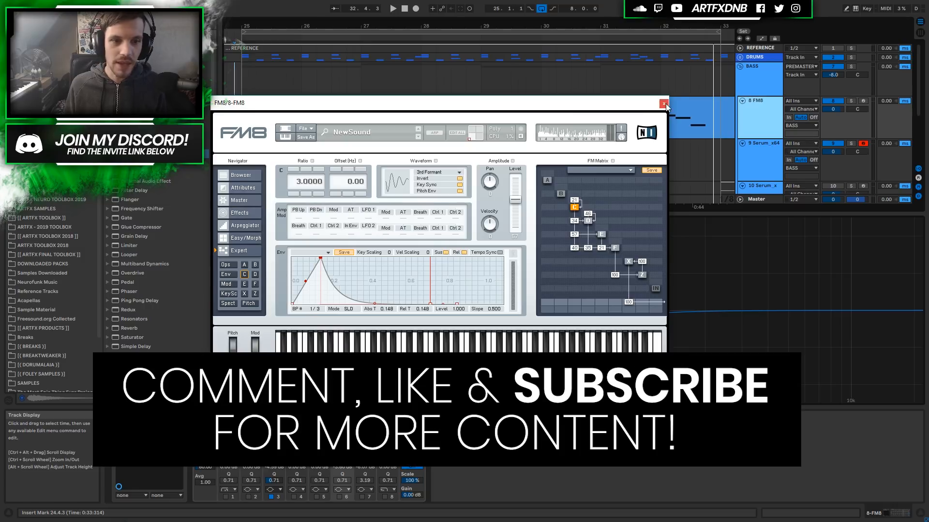
{"action": "left_click", "coordinate": [664, 103]}
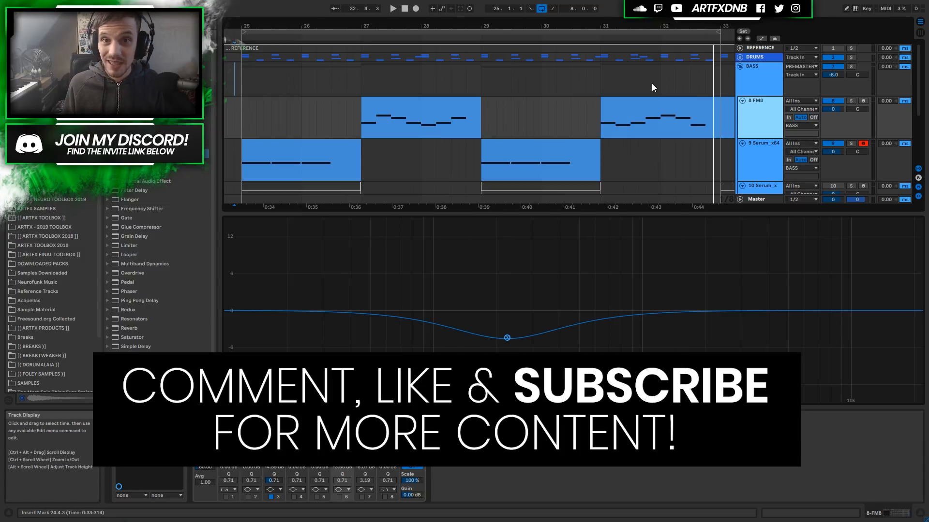